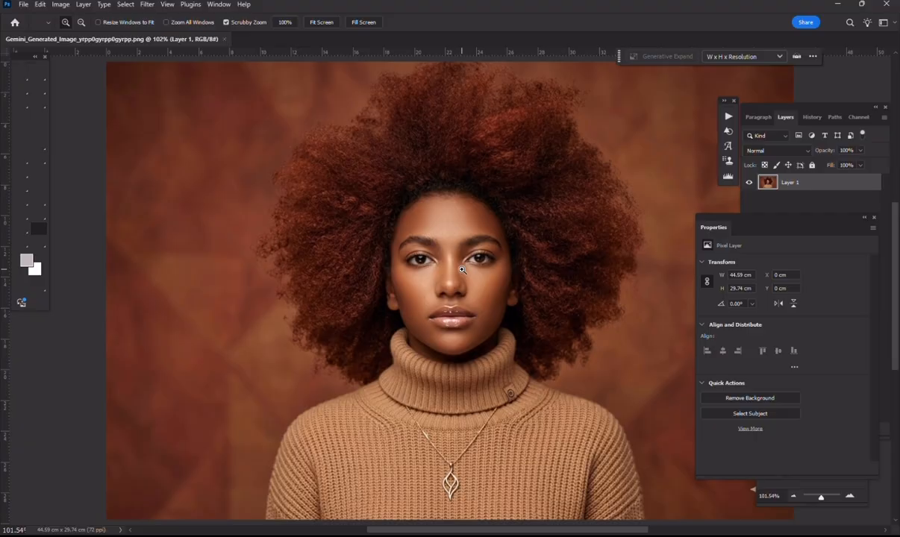
Step: Inspect the portrait's curly hair edges against the brown background up close
{"action": "left_click_drag", "start_coordinate": [421, 276], "coordinate": [491, 233]}
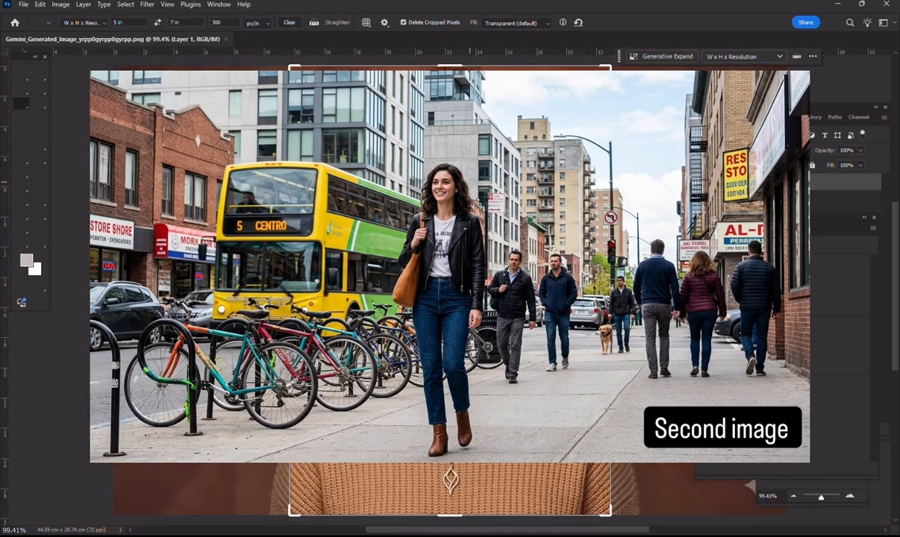
{"action": "key", "text": "Escape"}
{"action": "key", "text": "z"}
{"action": "left_click_drag", "start_coordinate": [328, 136], "coordinate": [355, 132]}
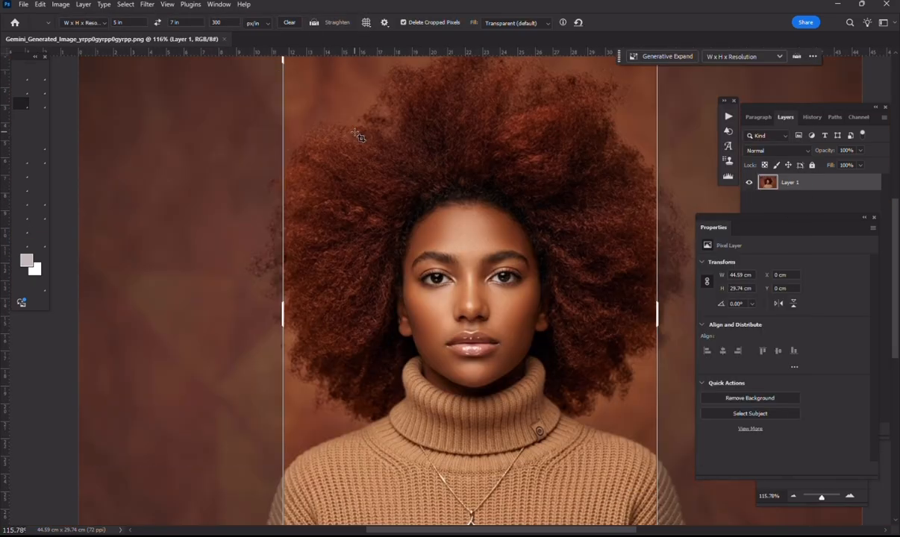
{"action": "key", "text": "v"}
{"action": "key", "text": "z"}
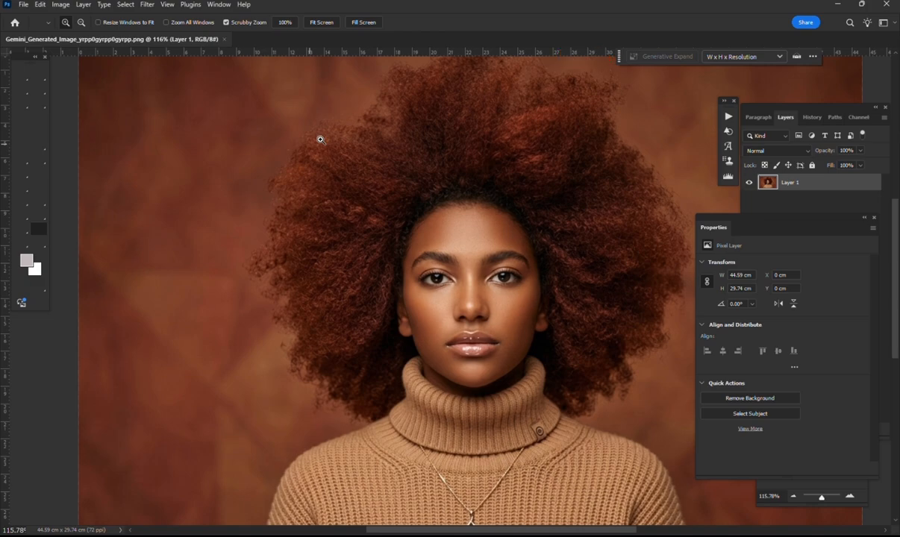
{"action": "left_click_drag", "start_coordinate": [320, 139], "coordinate": [275, 300]}
{"action": "left_click_drag", "start_coordinate": [326, 279], "coordinate": [117, 203]}
{"action": "left_click_drag", "start_coordinate": [409, 253], "coordinate": [403, 135]}
{"action": "left_click_drag", "start_coordinate": [403, 316], "coordinate": [459, 204]}
{"action": "left_click_drag", "start_coordinate": [216, 198], "coordinate": [500, 272]}
{"action": "left_click_drag", "start_coordinate": [328, 179], "coordinate": [342, 140]}
{"action": "key", "text": "ctrl+0"}
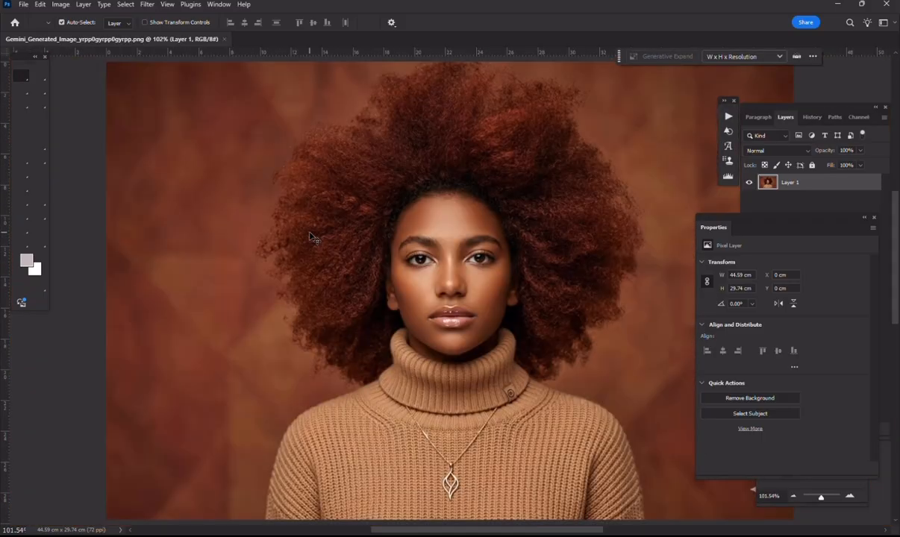
Step: Try to select the brown background around the woman by adding areas on both sides of her hair with the Magic Wand Tool
{"action": "key", "text": "w"}
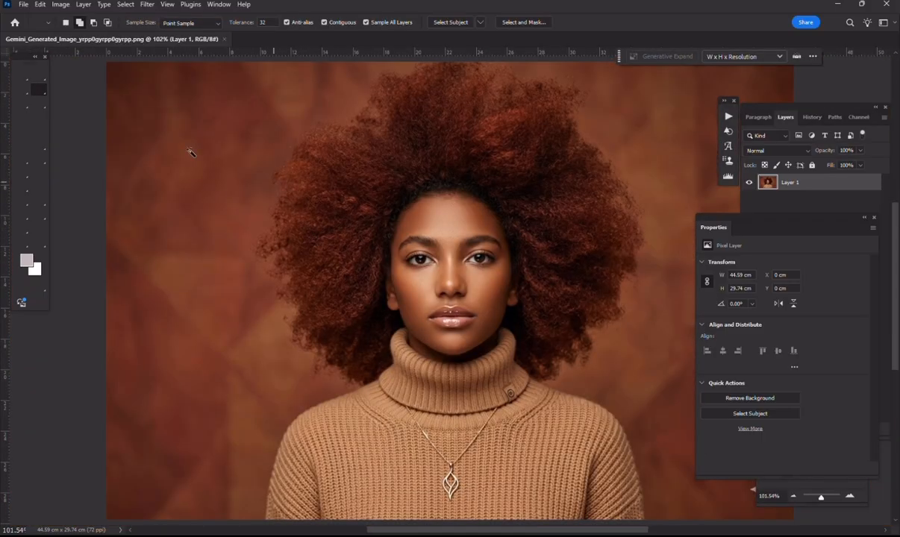
{"action": "right_click", "coordinate": [37, 90]}
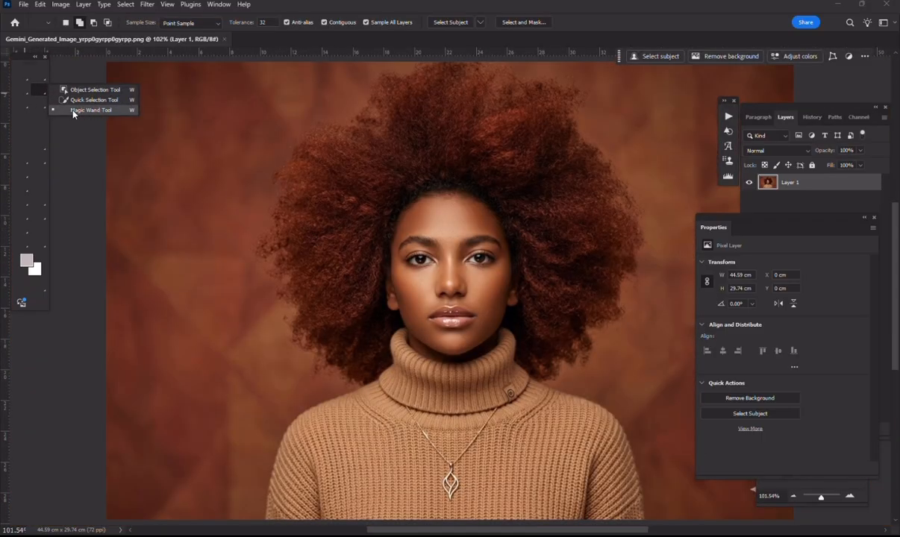
{"action": "left_click", "coordinate": [74, 111]}
{"action": "key", "text": "Tab"}
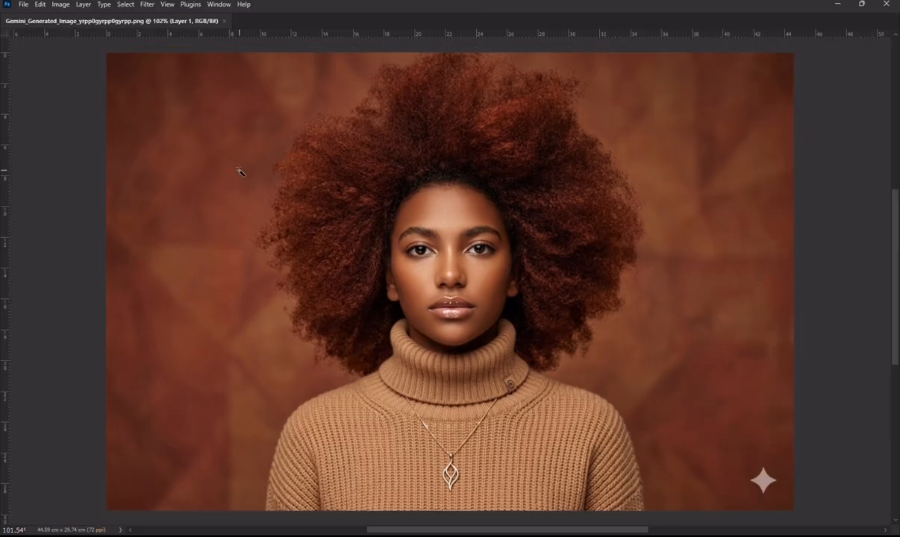
{"action": "left_click", "coordinate": [243, 166]}
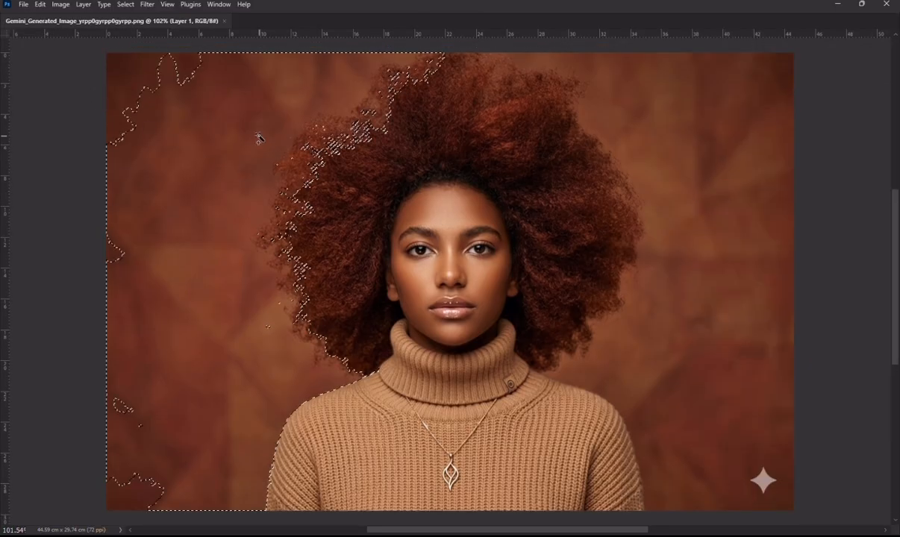
{"action": "key", "text": "Tab"}
{"action": "key", "text": "Tab"}
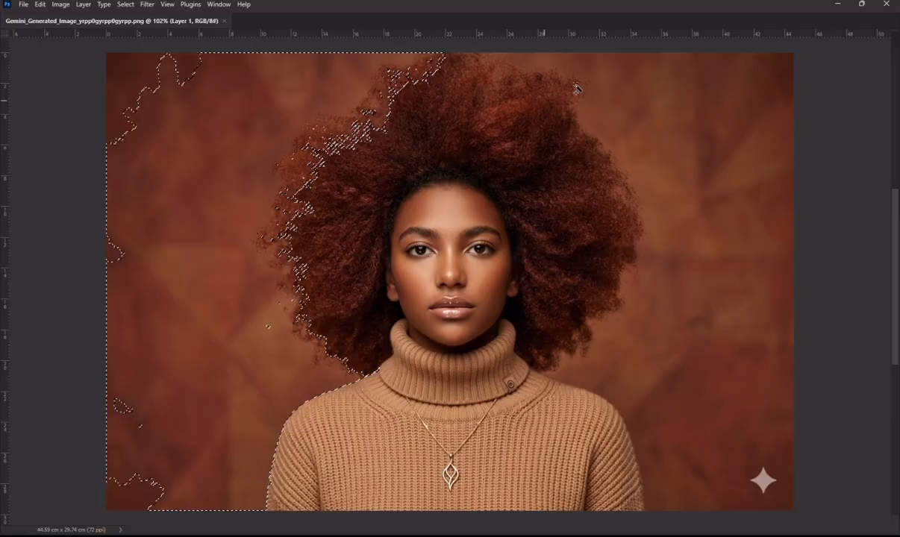
{"action": "left_click", "coordinate": [601, 84], "text": "shift"}
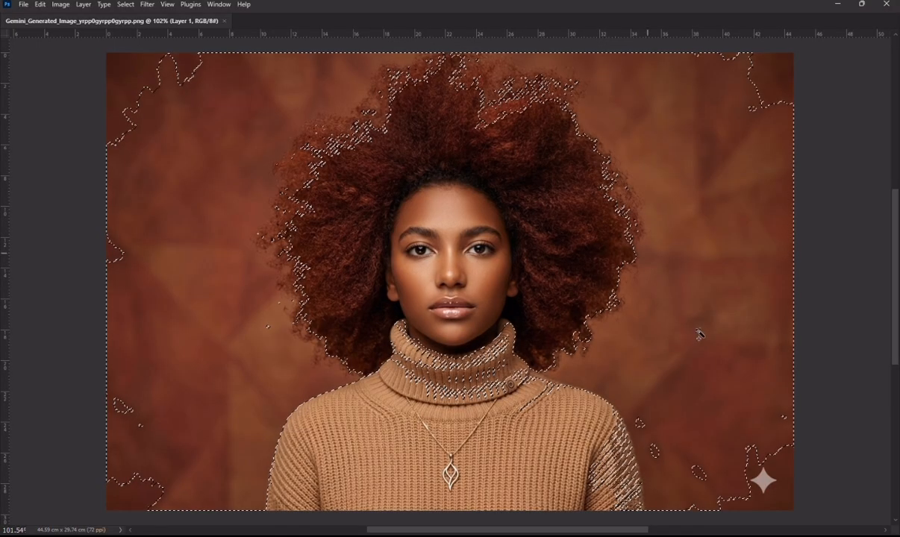
{"action": "left_click", "coordinate": [782, 73], "text": "shift"}
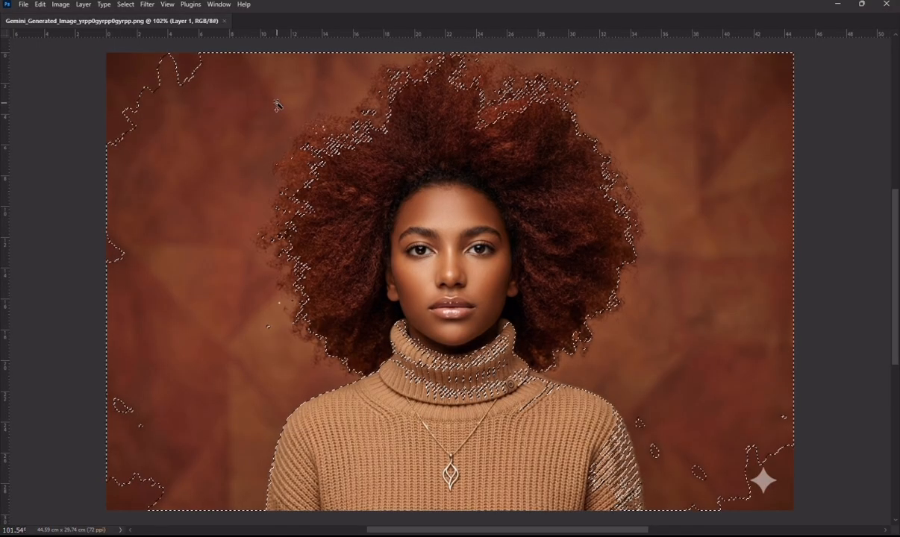
Step: Try to feather the background selection and delete its pixels, and undo the deletion
{"action": "key", "text": "shift+F6"}
{"action": "key", "text": "Return"}
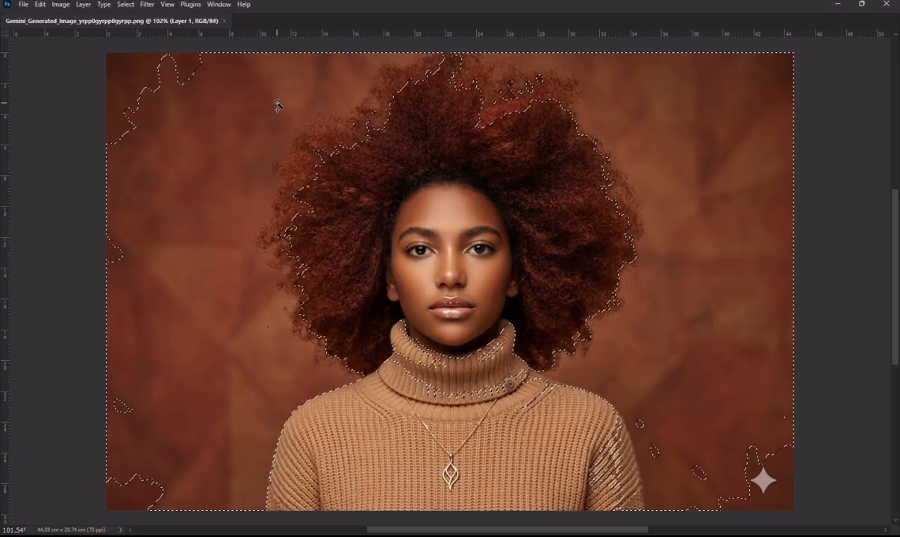
{"action": "key", "text": "Delete"}
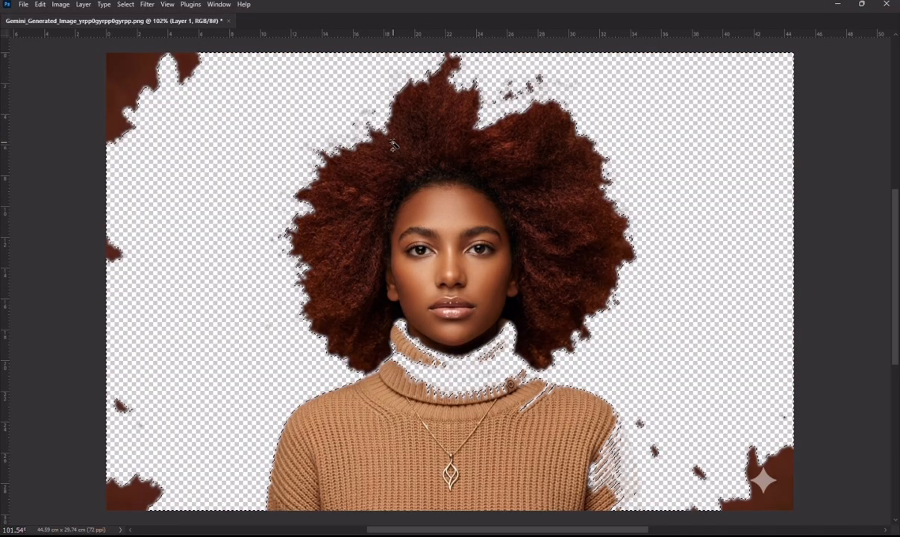
{"action": "key", "text": "ctrl+z"}
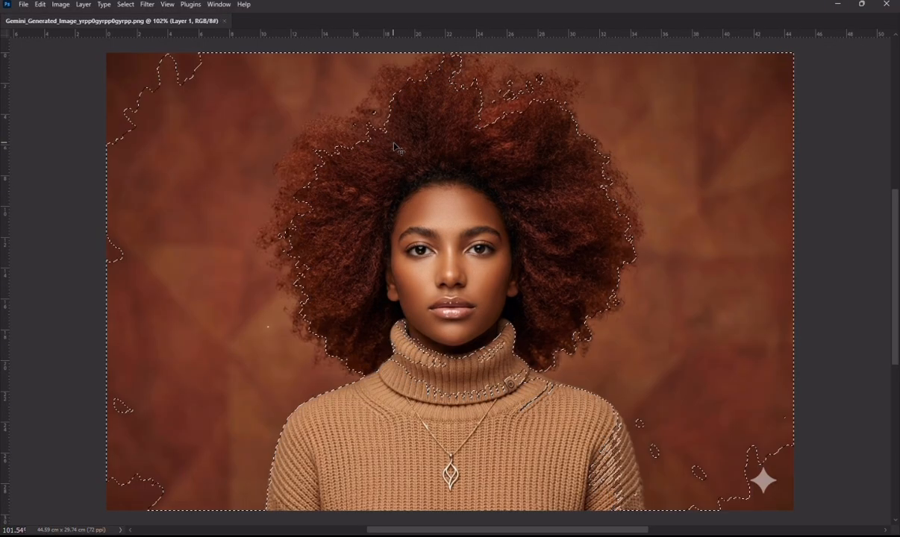
Step: Try to brighten the selected background by moving the Curves white point, cancel the adjustment and clear the selection
{"action": "key", "text": "ctrl+m"}
{"action": "left_click_drag", "start_coordinate": [646, 309], "coordinate": [470, 305]}
{"action": "key", "text": "Escape"}
{"action": "key", "text": "ctrl+d"}
Step: Set the Magic Wand tolerance to 25 and try to select the whole brown background, adding the leftover patches around the hair
{"action": "key", "text": "Tab"}
{"action": "type", "text": "25"}
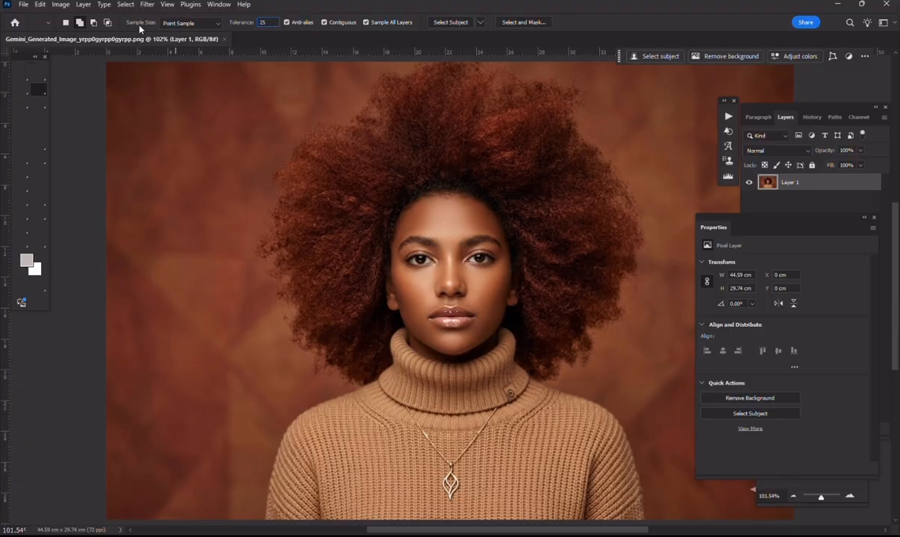
{"action": "key", "text": "Tab"}
{"action": "left_click", "coordinate": [187, 75]}
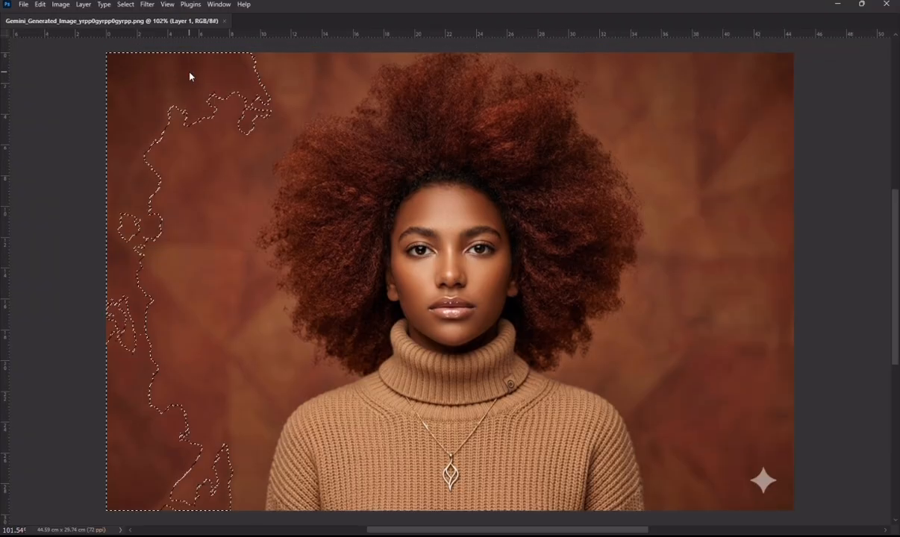
{"action": "left_click", "coordinate": [267, 79], "text": "shift"}
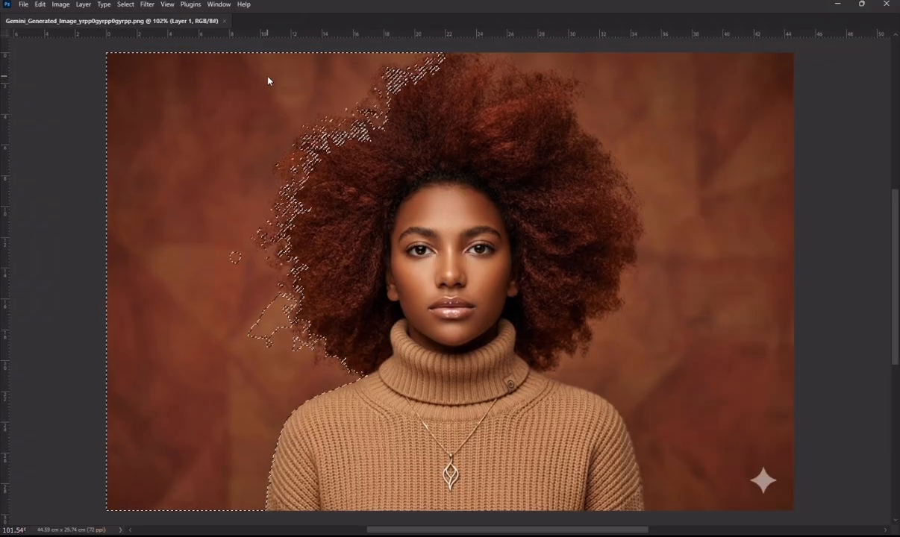
{"action": "left_click", "coordinate": [644, 89], "text": "shift"}
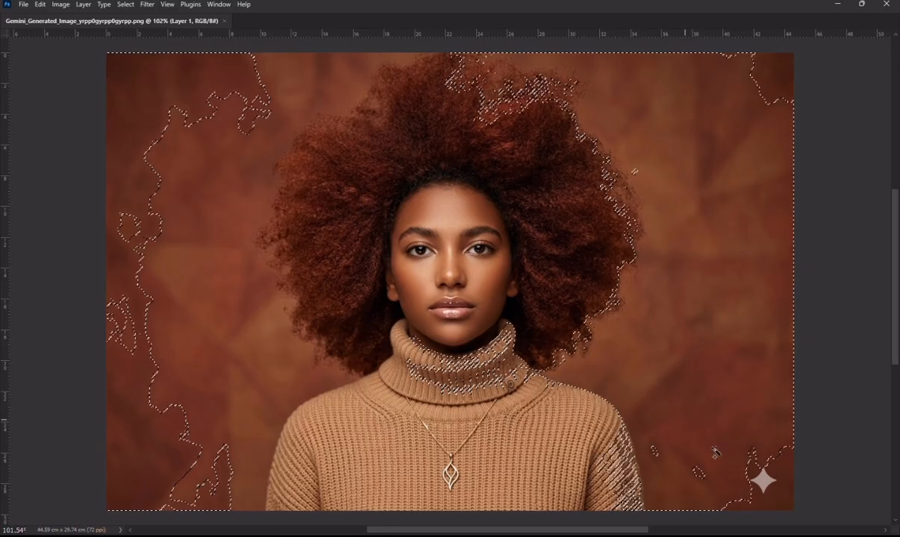
{"action": "left_click", "coordinate": [325, 61], "text": "shift"}
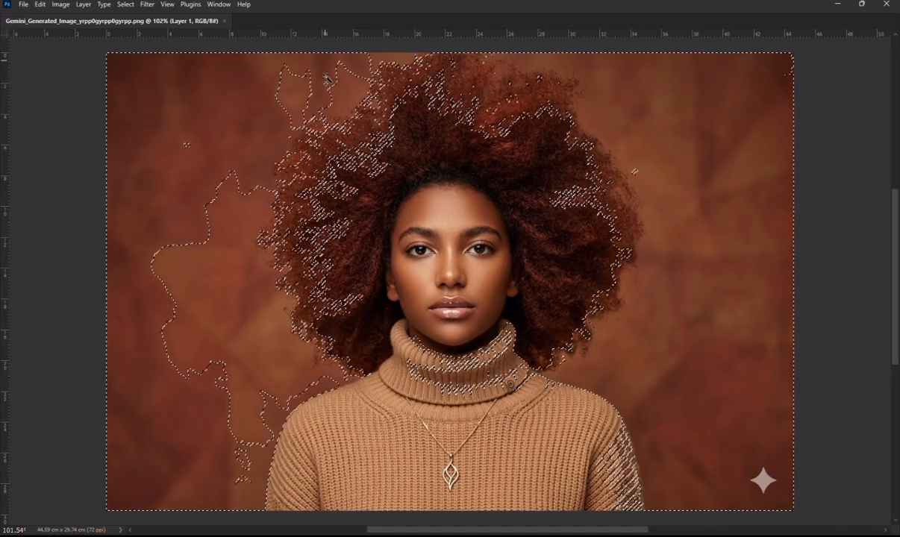
{"action": "left_click", "coordinate": [308, 98], "text": "shift"}
{"action": "left_click", "coordinate": [262, 326], "text": "shift"}
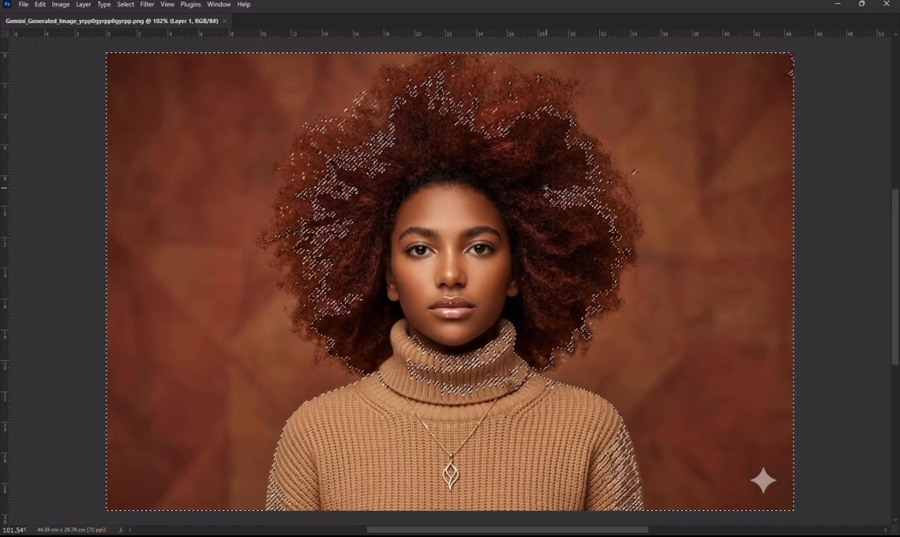
Step: Try to whiten the background within the tolerance 25 selection using Curves, cancel it and deselect
{"action": "key", "text": "ctrl+m"}
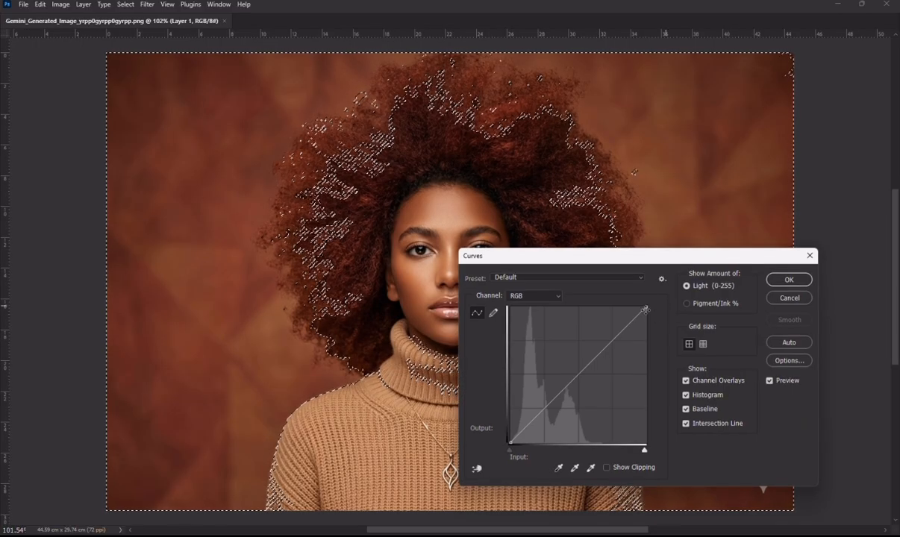
{"action": "left_click_drag", "start_coordinate": [646, 307], "coordinate": [457, 307]}
{"action": "left_click_drag", "start_coordinate": [770, 261], "coordinate": [531, 275]}
{"action": "key", "text": "Escape"}
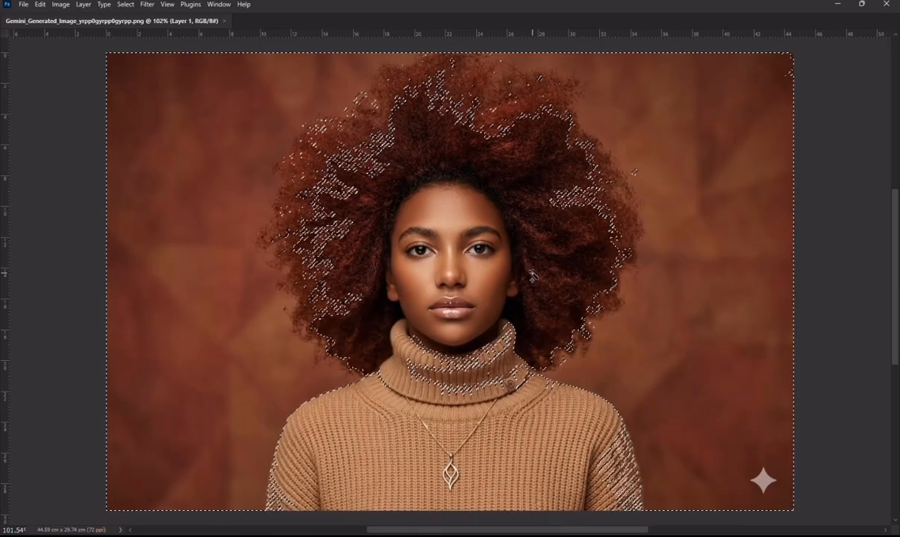
{"action": "key", "text": "ctrl+d"}
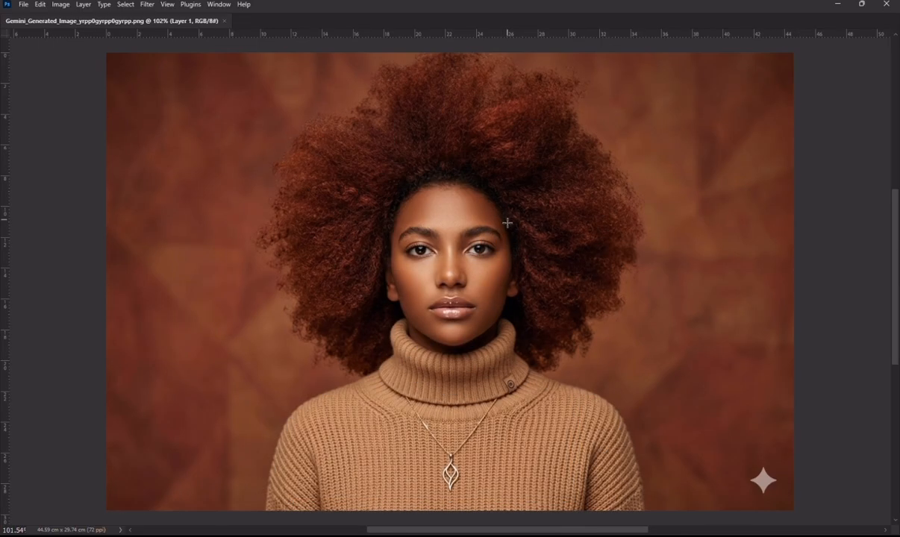
Step: Select the woman with Select Subject, and turn this into a feathered selection of the background by inverting it
{"action": "key", "text": "Tab"}
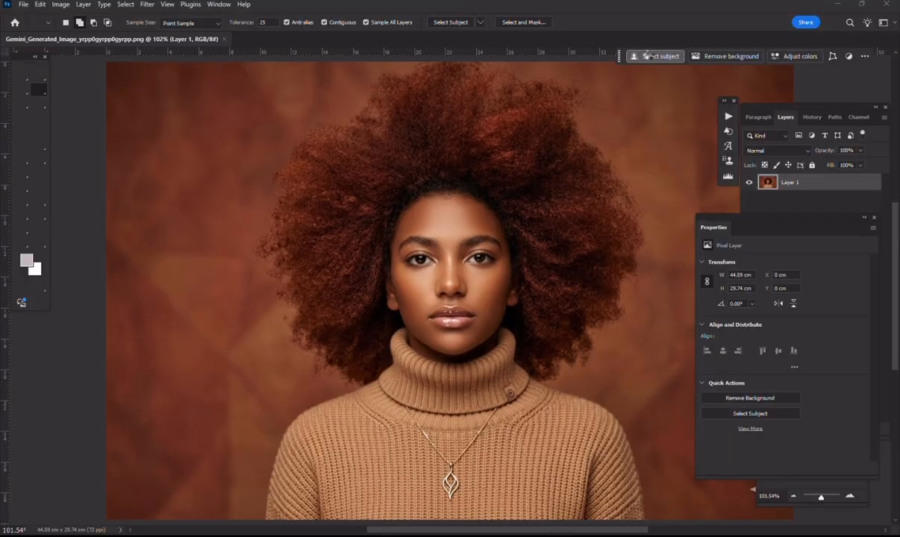
{"action": "left_click", "coordinate": [647, 56]}
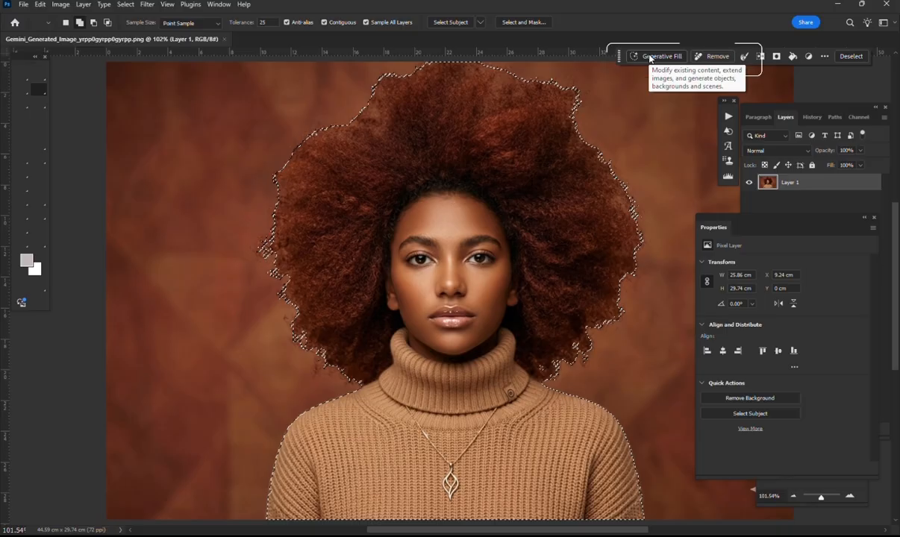
{"action": "key", "text": "Tab"}
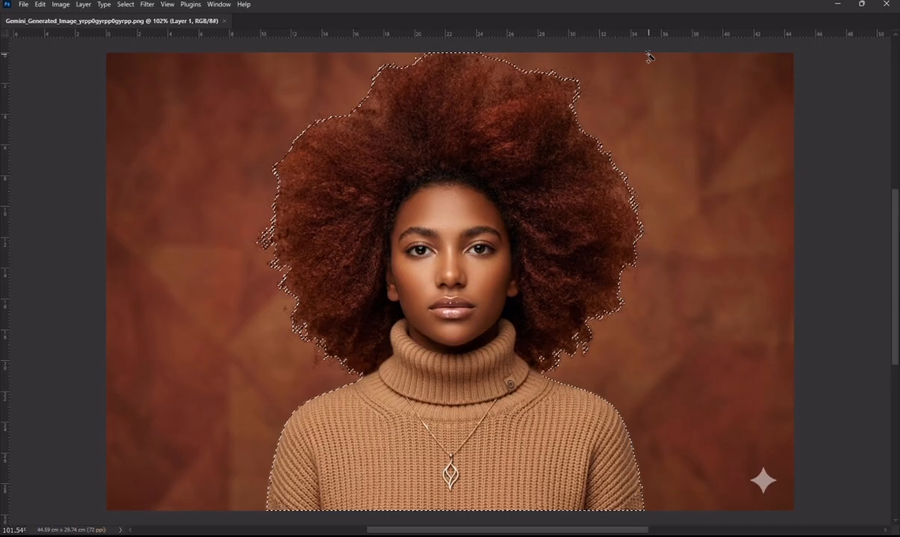
{"action": "key", "text": "ctrl+shift+i"}
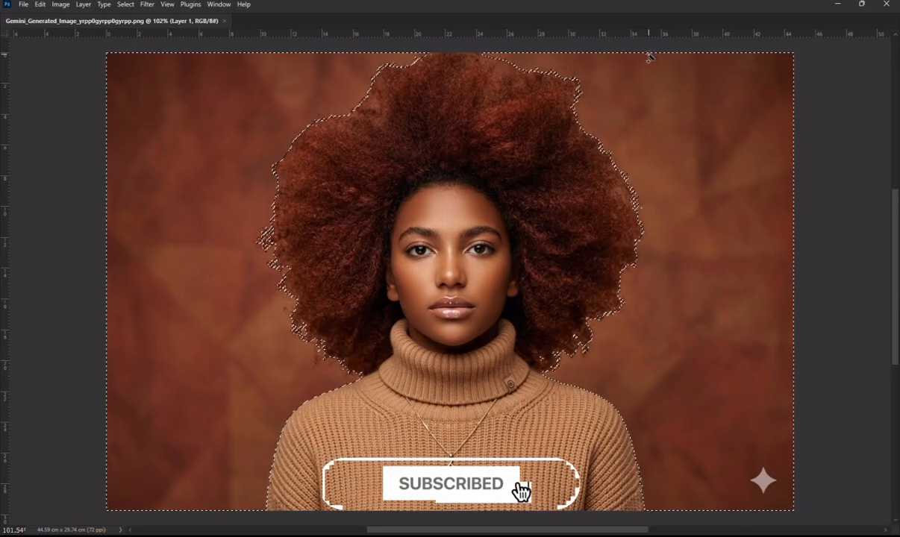
{"action": "key", "text": "shift+F6"}
{"action": "key", "text": "Return"}
Step: Try deleting the background within the inverted subject selection and undo the deletion
{"action": "key", "text": "Delete"}
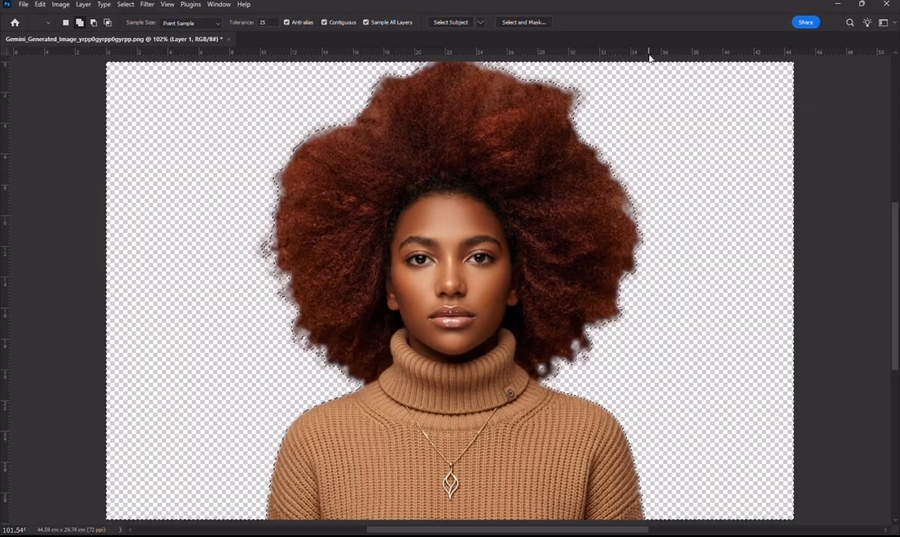
{"action": "key", "text": "ctrl+z"}
Step: Turn the selected background pure white by pulling the Curves white point toward the shadows, and deselect
{"action": "key", "text": "ctrl+m"}
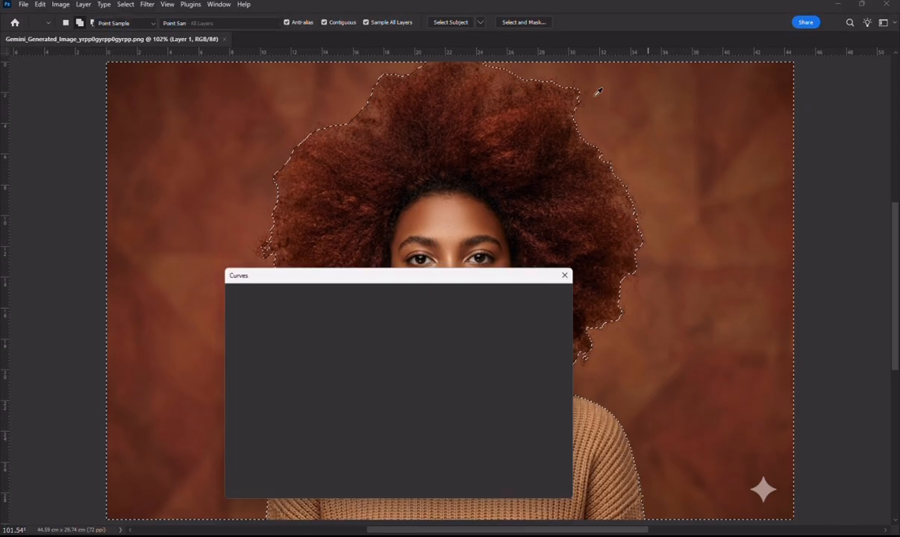
{"action": "left_click_drag", "start_coordinate": [417, 270], "coordinate": [661, 255]}
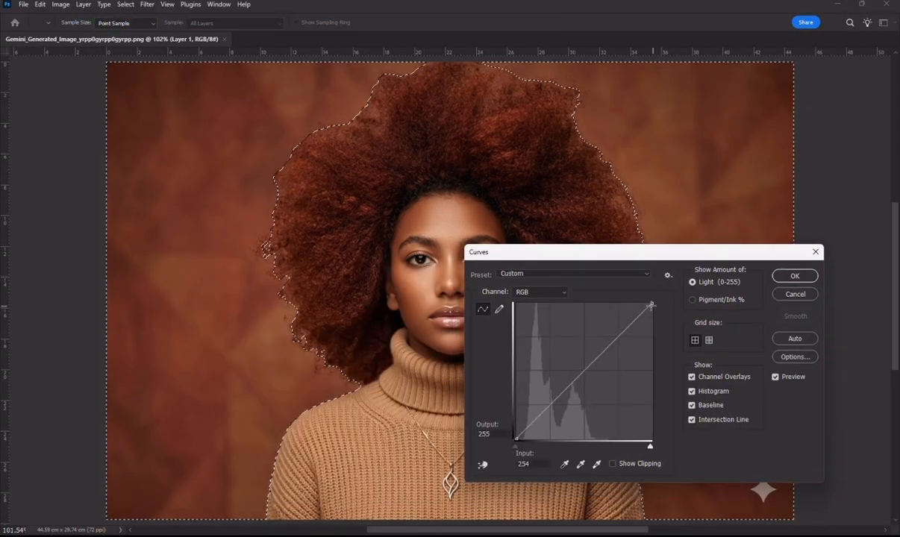
{"action": "left_click_drag", "start_coordinate": [649, 307], "coordinate": [527, 307]}
{"action": "key", "text": "Return"}
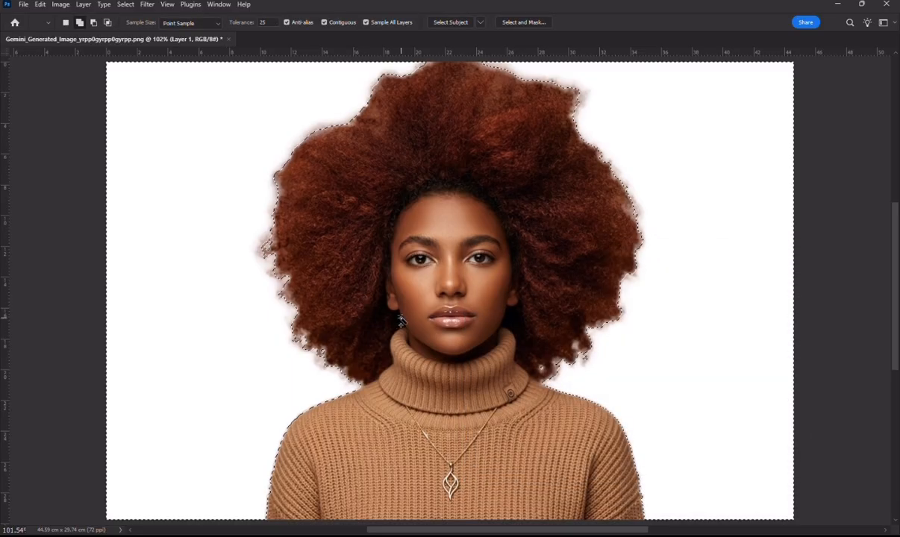
{"action": "key", "text": "ctrl+d"}
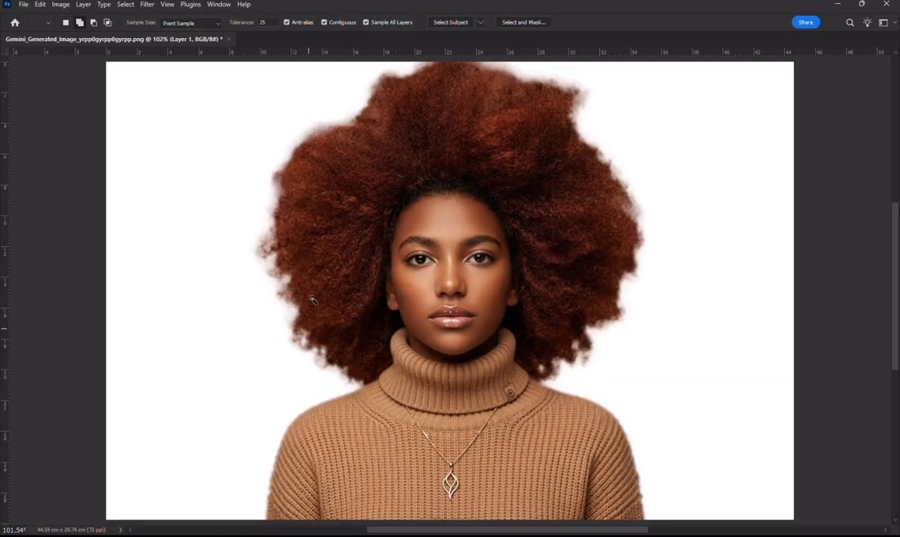
Step: Examine the cutout quality of the hair edges against the white background around the head
{"action": "key", "text": "ctrl+space"}
{"action": "left_click", "coordinate": [273, 240], "text": "ctrl"}
{"action": "left_click", "coordinate": [273, 241], "text": "ctrl"}
{"action": "left_click_drag", "start_coordinate": [334, 365], "coordinate": [299, 166]}
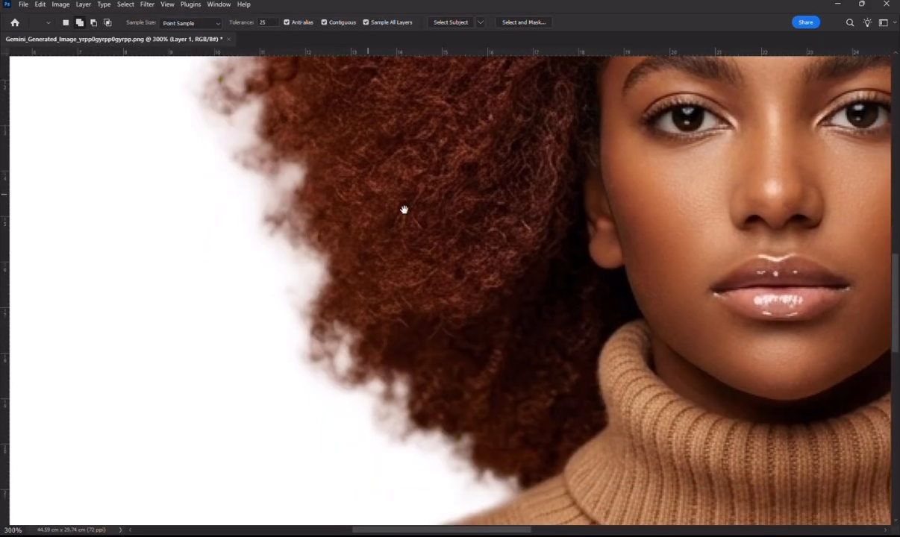
{"action": "left_click_drag", "start_coordinate": [427, 237], "coordinate": [516, 371]}
{"action": "left_click_drag", "start_coordinate": [470, 263], "coordinate": [433, 368]}
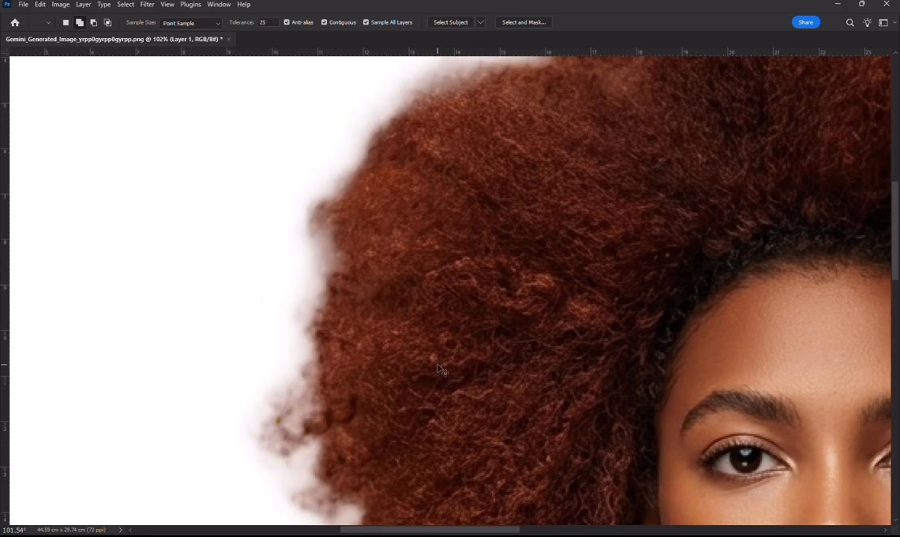
{"action": "key", "text": "ctrl+0"}
{"action": "key", "text": "z"}
{"action": "left_click_drag", "start_coordinate": [622, 327], "coordinate": [649, 316]}
{"action": "key", "text": "w"}
{"action": "left_click_drag", "start_coordinate": [494, 308], "coordinate": [461, 313]}
{"action": "key", "text": "ctrl+0"}
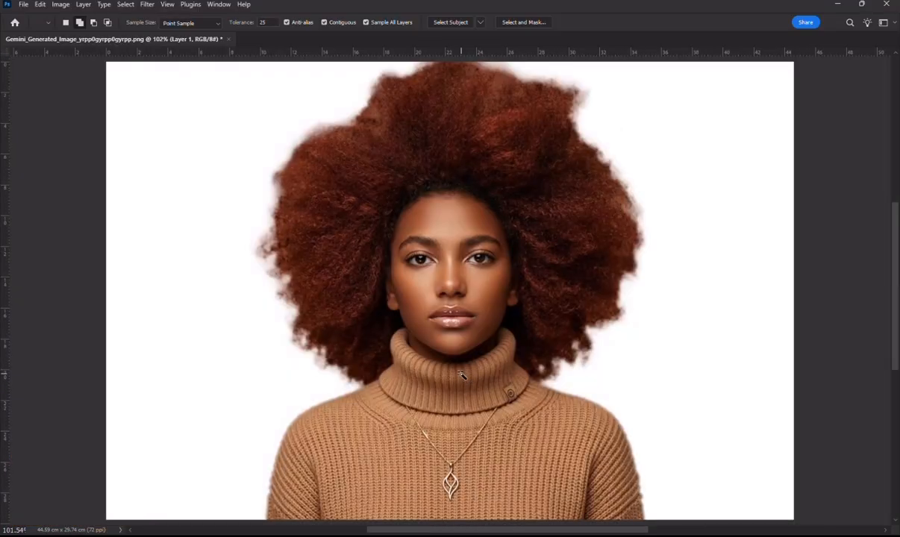
Step: Lasso the ragged hair edge and adjoining background at the upper right of the head, and feather the selection
{"action": "left_click_drag", "start_coordinate": [516, 132], "coordinate": [577, 287]}
{"action": "left_click", "coordinate": [573, 185], "text": "ctrl"}
{"action": "key", "text": "f"}
{"action": "left_click", "coordinate": [579, 267]}
{"action": "key", "text": "l"}
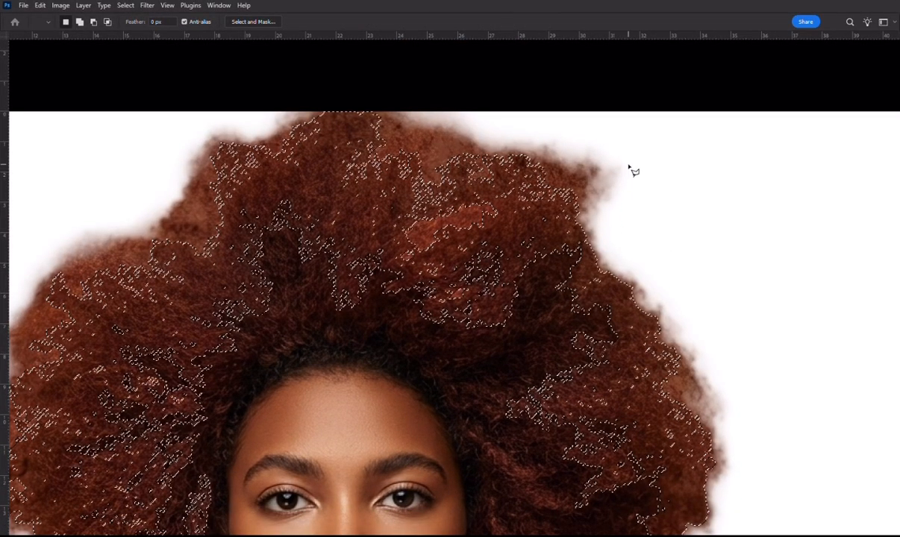
{"action": "key", "text": "ctrl+d"}
{"action": "mouse_move", "coordinate": [633, 154]}
{"action": "left_mouse_down"}
{"action": "mouse_move", "coordinate": [494, 147]}
{"action": "mouse_move", "coordinate": [633, 128]}
{"action": "left_mouse_up"}
{"action": "key", "text": "shift+F6"}
{"action": "key", "text": "Return"}
Step: Whiten the stray tuft inside the feathered selection with a Curves adjustment, and deselect
{"action": "key", "text": "ctrl+m"}
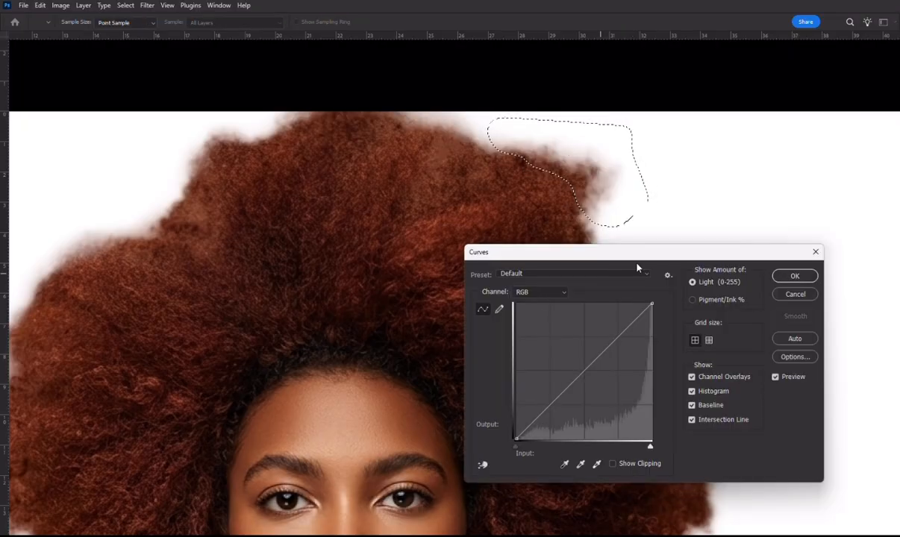
{"action": "key", "text": "Return"}
{"action": "left_click_drag", "start_coordinate": [466, 174], "coordinate": [534, 224]}
{"action": "key", "text": "ctrl+0"}
{"action": "left_click_drag", "start_coordinate": [502, 116], "coordinate": [508, 221]}
{"action": "key", "text": "ctrl+d"}
Step: Lasso the upper-left edge of the crown, feather it by 5 pixels, and clean it to white with Curves
{"action": "mouse_move", "coordinate": [527, 140]}
{"action": "left_mouse_down"}
{"action": "mouse_move", "coordinate": [453, 173]}
{"action": "mouse_move", "coordinate": [419, 130]}
{"action": "left_mouse_up"}
{"action": "key", "text": "shift+F6"}
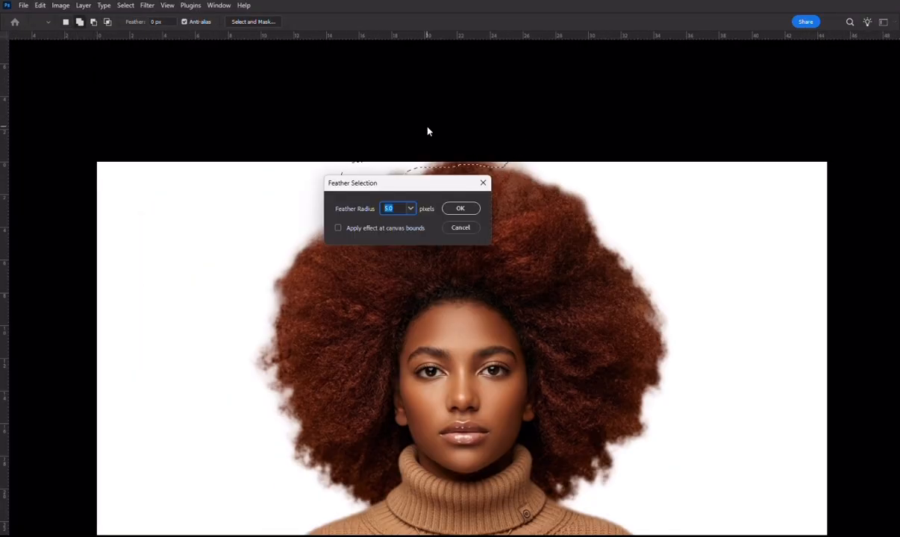
{"action": "key", "text": "Return"}
{"action": "key", "text": "ctrl+m"}
{"action": "left_click_drag", "start_coordinate": [693, 295], "coordinate": [427, 283]}
{"action": "key", "text": "Return"}
{"action": "key", "text": "Tab"}
{"action": "key", "text": "ctrl+d"}
Step: Duplicate the portrait layer and apply a Curves adjustment to the original layer beneath it
{"action": "key", "text": "m"}
{"action": "key", "text": "ctrl+j"}
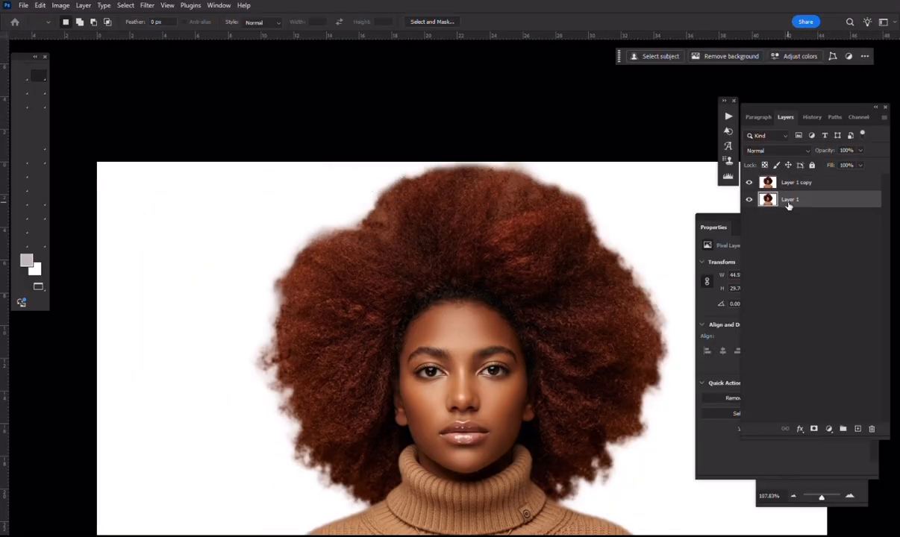
{"action": "left_click", "coordinate": [787, 203]}
{"action": "key", "text": "ctrl+m"}
{"action": "left_click_drag", "start_coordinate": [556, 431], "coordinate": [492, 277]}
{"action": "key", "text": "Return"}
Step: Merge the duplicated portrait layer and the adjusted original into a single layer
{"action": "left_click", "coordinate": [802, 184]}
{"action": "left_click", "coordinate": [802, 200], "text": "shift"}
{"action": "key", "text": "ctrl+e"}
{"action": "key", "text": "Tab"}
{"action": "key", "text": "ctrl+0"}
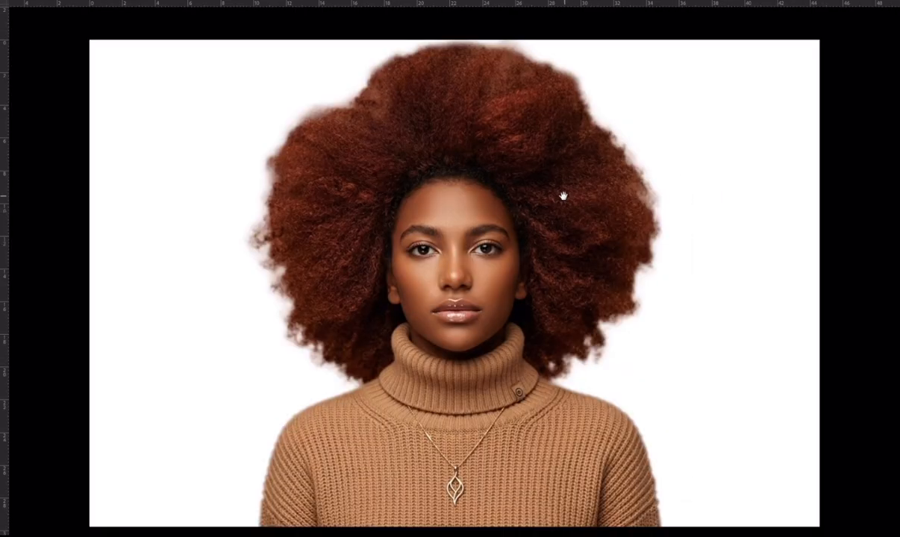
Step: Outline a band along the top edge of the hair with the Polygonal Lasso and feather it by 5 pixels
{"action": "left_click_drag", "start_coordinate": [563, 196], "coordinate": [563, 249]}
{"action": "key", "text": "ctrl+0"}
{"action": "left_click_drag", "start_coordinate": [567, 198], "coordinate": [573, 254]}
{"action": "left_click_drag", "start_coordinate": [577, 208], "coordinate": [578, 235]}
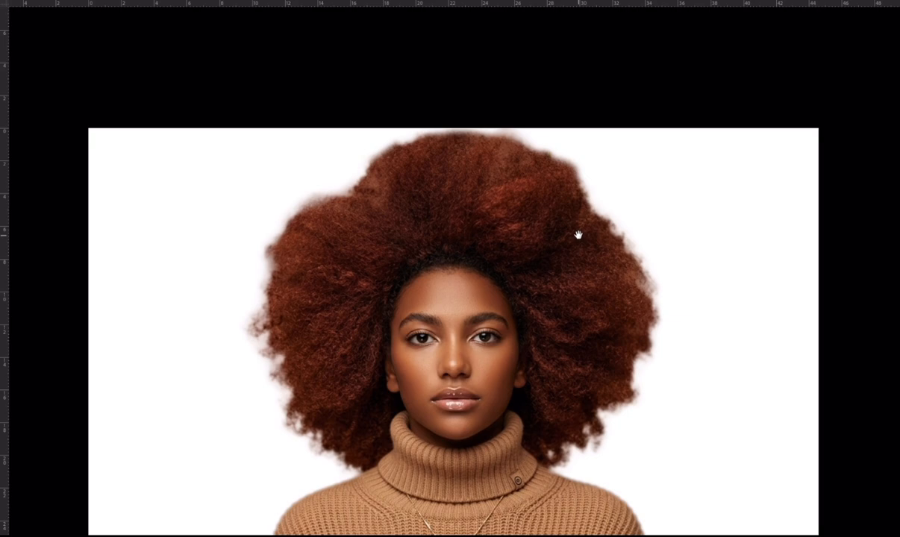
{"action": "left_click", "coordinate": [579, 158]}
{"action": "left_click", "coordinate": [486, 124]}
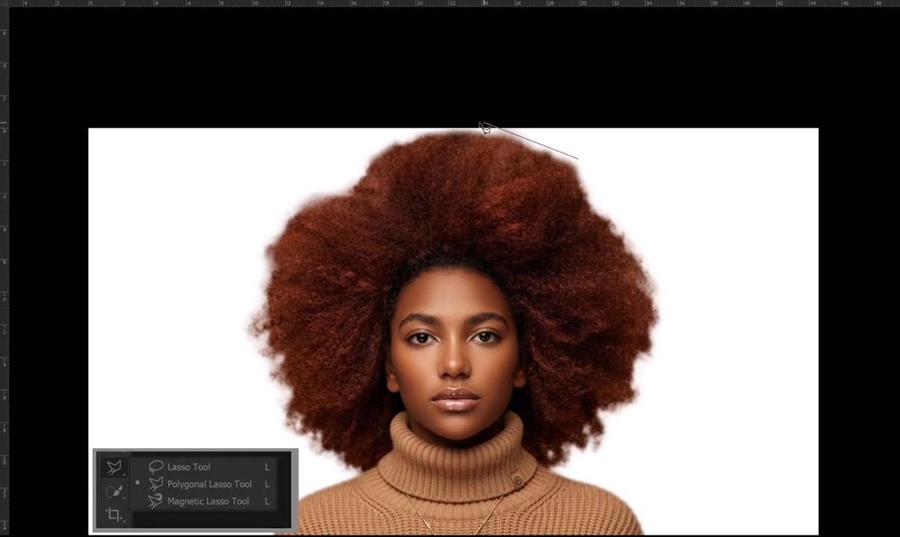
{"action": "mouse_move", "coordinate": [389, 170]}
{"action": "left_mouse_down"}
{"action": "mouse_move", "coordinate": [459, 149]}
{"action": "mouse_move", "coordinate": [526, 159]}
{"action": "left_mouse_up"}
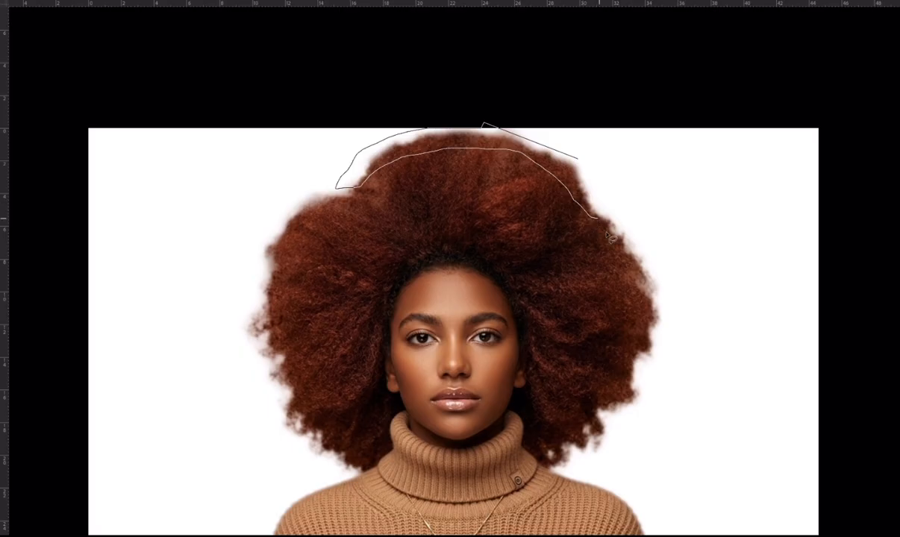
{"action": "double_click", "coordinate": [611, 182]}
{"action": "key", "text": "shift+F6"}
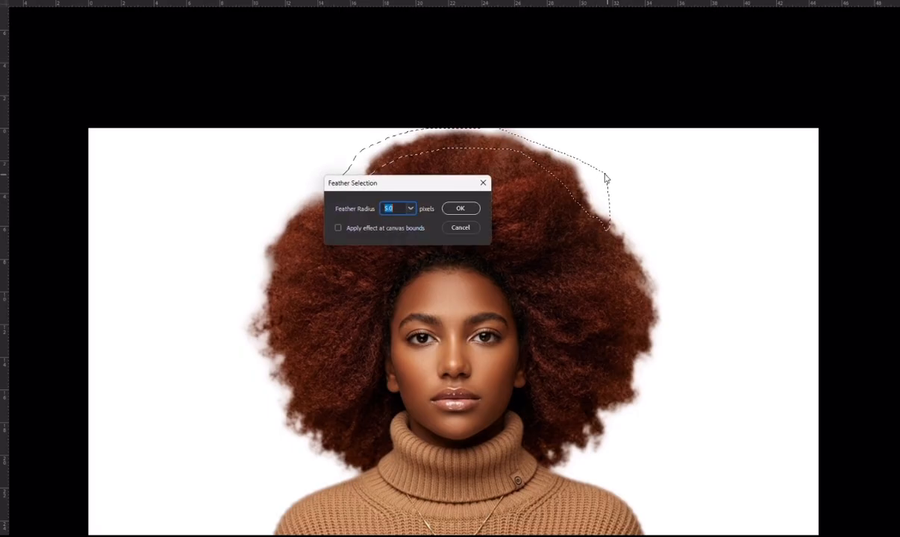
{"action": "key", "text": "Return"}
Step: Run Generative Fill on the selected top of the hair without a prompt, and choose the third variation
{"action": "key", "text": "f"}
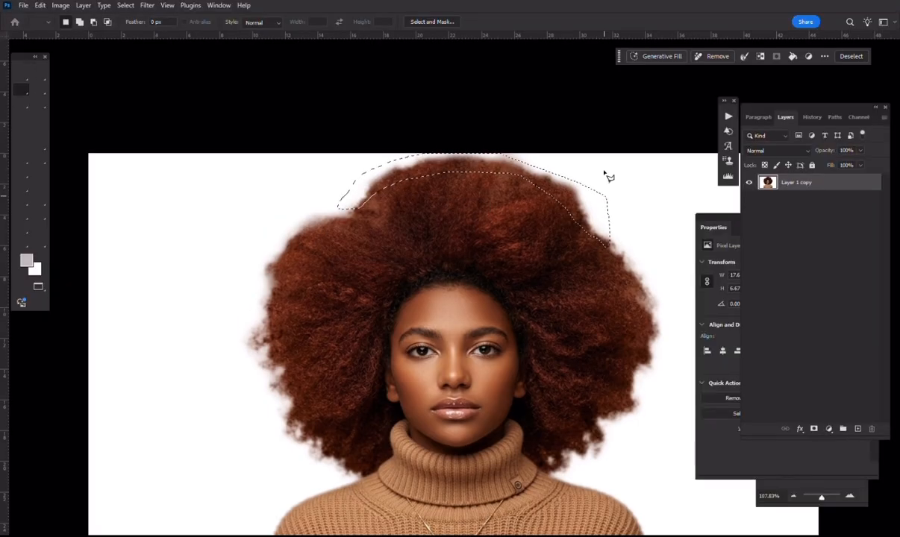
{"action": "left_click", "coordinate": [665, 58]}
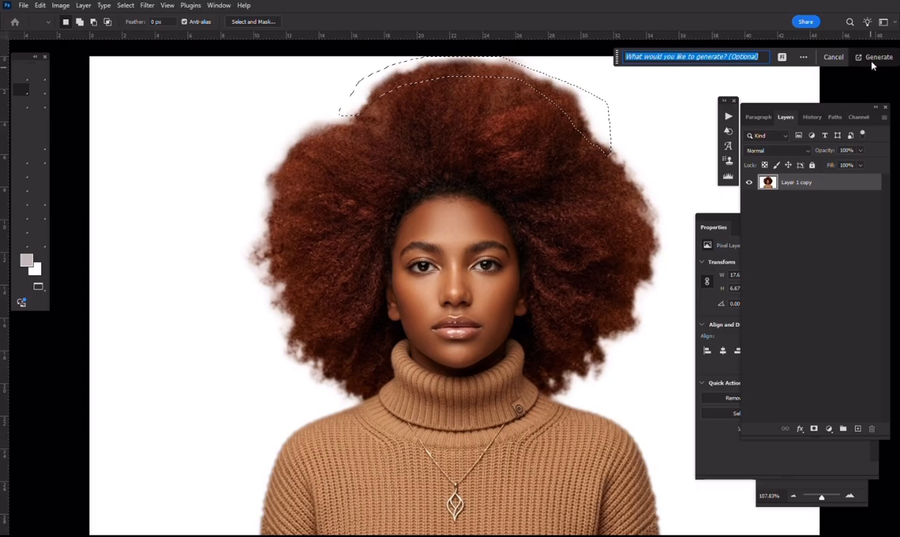
{"action": "key", "text": "Return"}
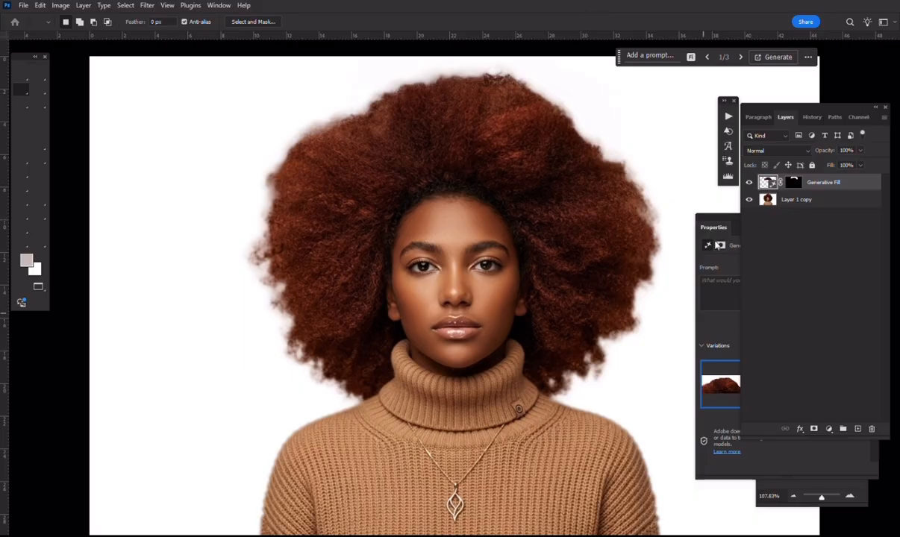
{"action": "left_click_drag", "start_coordinate": [739, 221], "coordinate": [634, 238]}
{"action": "left_click", "coordinate": [668, 401]}
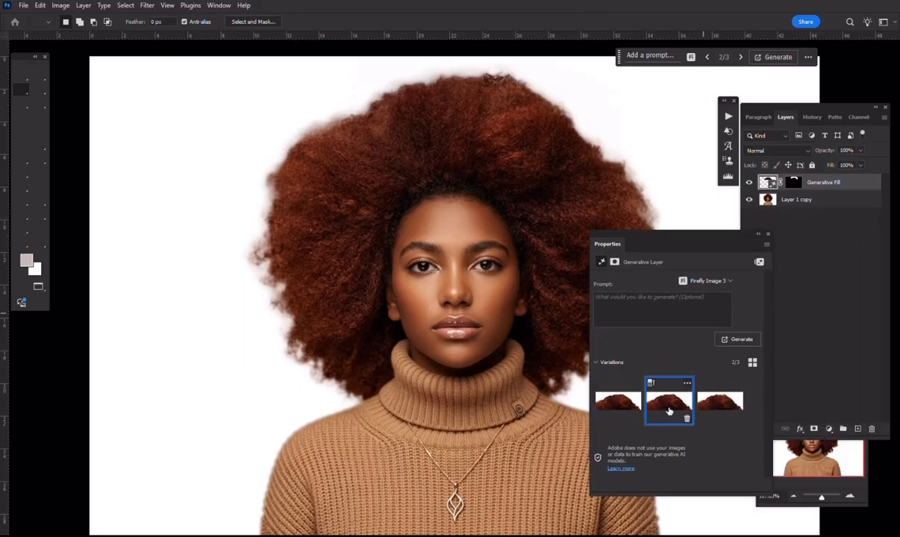
{"action": "left_click", "coordinate": [723, 402]}
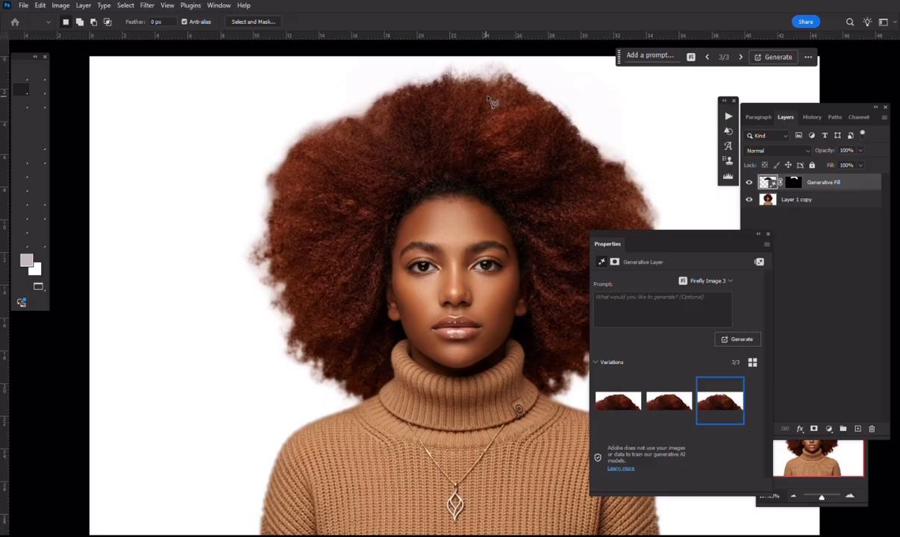
{"action": "key", "text": "f"}
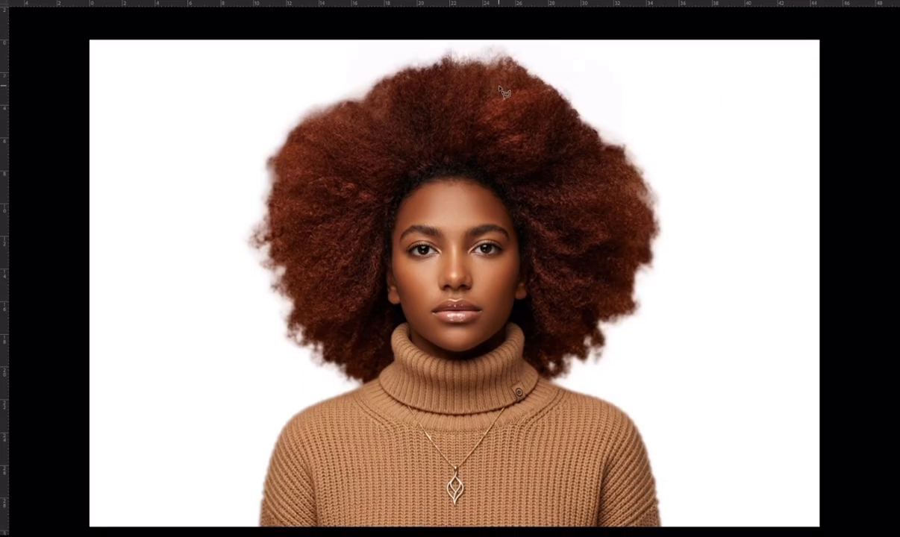
{"action": "key", "text": "f"}
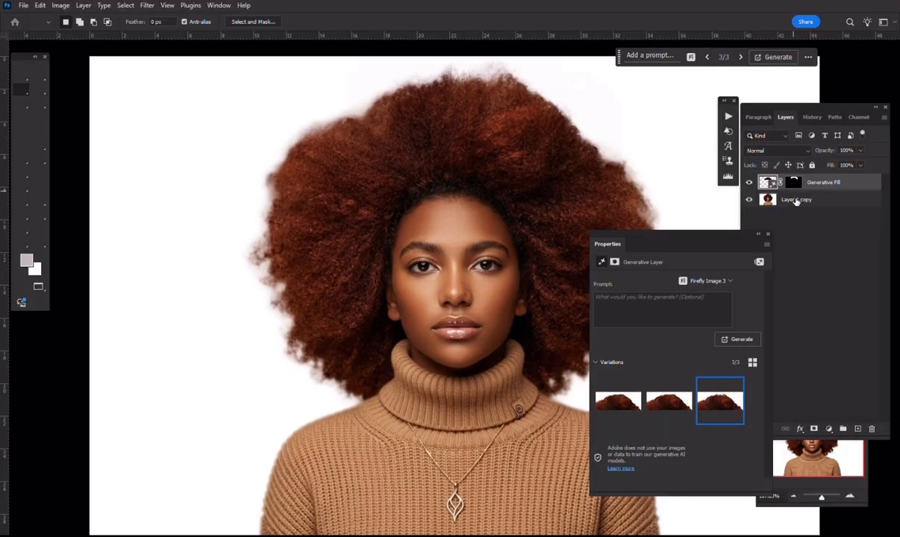
Step: Lasso the regenerated crown of the hair and copy it to a new layer
{"action": "key", "text": "f"}
{"action": "mouse_move", "coordinate": [621, 154]}
{"action": "left_mouse_down"}
{"action": "mouse_move", "coordinate": [496, 41]}
{"action": "mouse_move", "coordinate": [517, 91]}
{"action": "mouse_move", "coordinate": [618, 178]}
{"action": "left_mouse_up"}
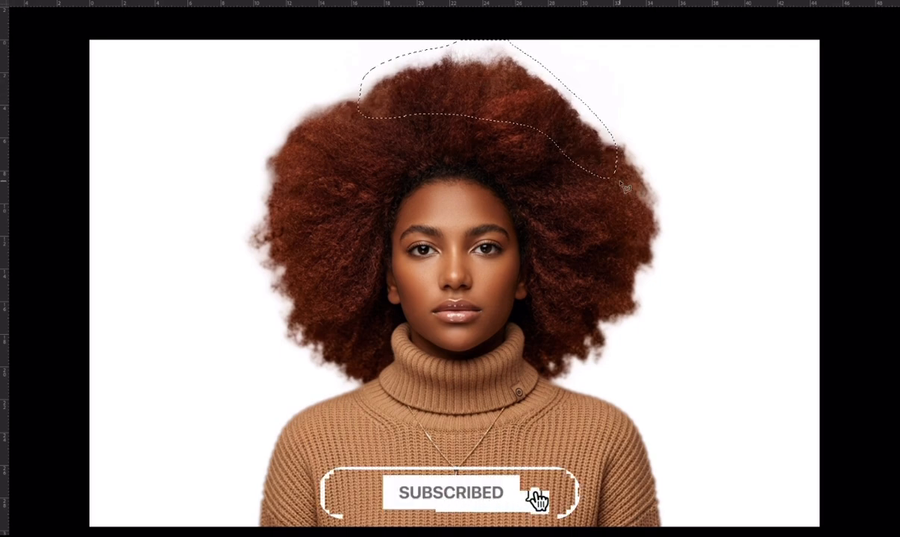
{"action": "key", "text": "ctrl+j"}
Step: Move the copied crown piece upward and slightly to the right to raise the hair's outline
{"action": "key", "text": "v"}
{"action": "left_click_drag", "start_coordinate": [508, 102], "coordinate": [507, 96]}
{"action": "key", "text": "Right"}
{"action": "key", "text": "Right"}
{"action": "key", "text": "Right"}
{"action": "key", "text": "Up"}
{"action": "key", "text": "Up"}
{"action": "key", "text": "Up"}
{"action": "key", "text": "Up"}
{"action": "key", "text": "Up"}
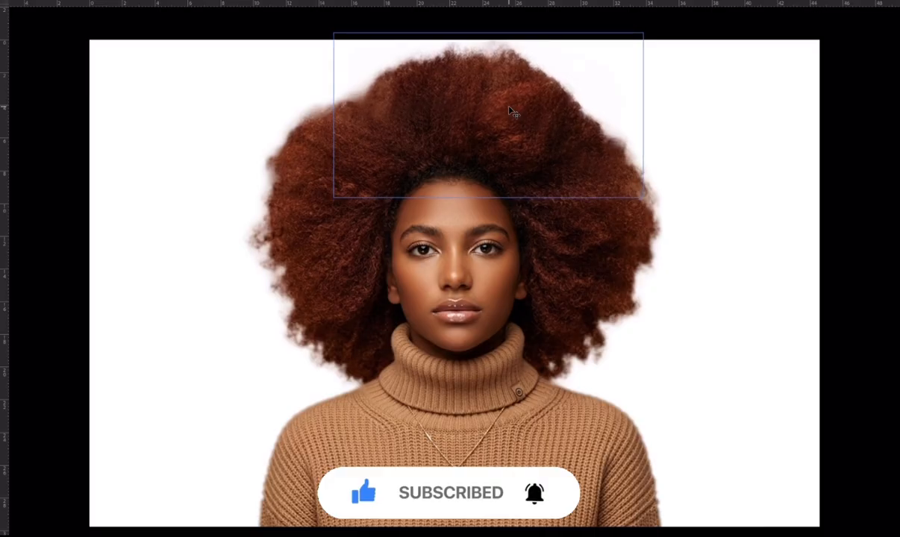
{"action": "key", "text": "Left"}
{"action": "key", "text": "Up"}
{"action": "key", "text": "Up"}
{"action": "key", "text": "Up"}
{"action": "key", "text": "Up"}
{"action": "key", "text": "Up"}
{"action": "key", "text": "Right"}
{"action": "key", "text": "Right"}
{"action": "key", "text": "Right"}
{"action": "key", "text": "Up"}
{"action": "key", "text": "Up"}
{"action": "key", "text": "Up"}
Step: Place a hair piece over the upper-left side of the head and delete its excess with a feathered lasso selection
{"action": "key", "text": "Tab"}
{"action": "left_click_drag", "start_coordinate": [477, 100], "coordinate": [363, 116]}
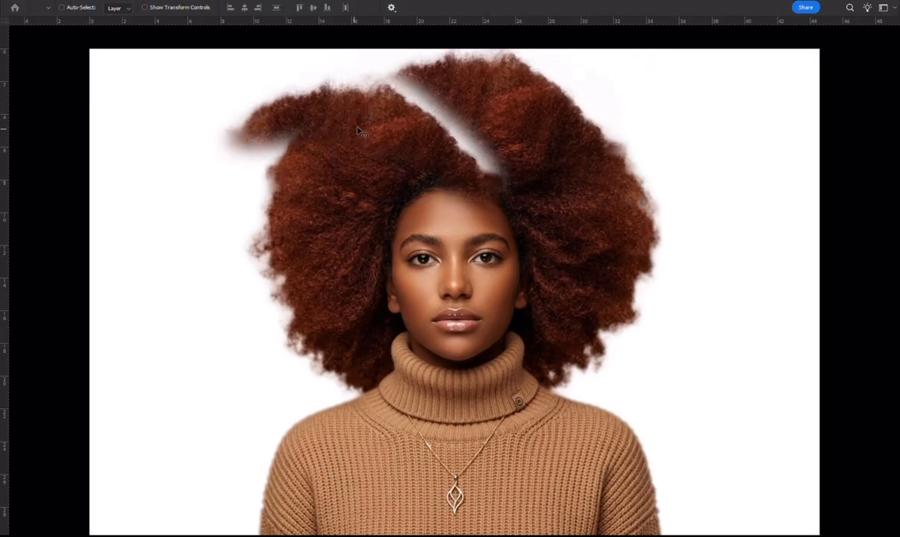
{"action": "key", "text": "l"}
{"action": "mouse_move", "coordinate": [469, 81]}
{"action": "left_mouse_down"}
{"action": "mouse_move", "coordinate": [459, 121]}
{"action": "mouse_move", "coordinate": [329, 140]}
{"action": "mouse_move", "coordinate": [198, 128]}
{"action": "mouse_move", "coordinate": [542, 133]}
{"action": "left_mouse_up"}
{"action": "key", "text": "shift+F6"}
{"action": "key", "text": "Return"}
{"action": "key", "text": "Delete"}
{"action": "key", "text": "Delete"}
{"action": "key", "text": "m"}
{"action": "key", "text": "ctrl+d"}
{"action": "key", "text": "ctrl+t"}
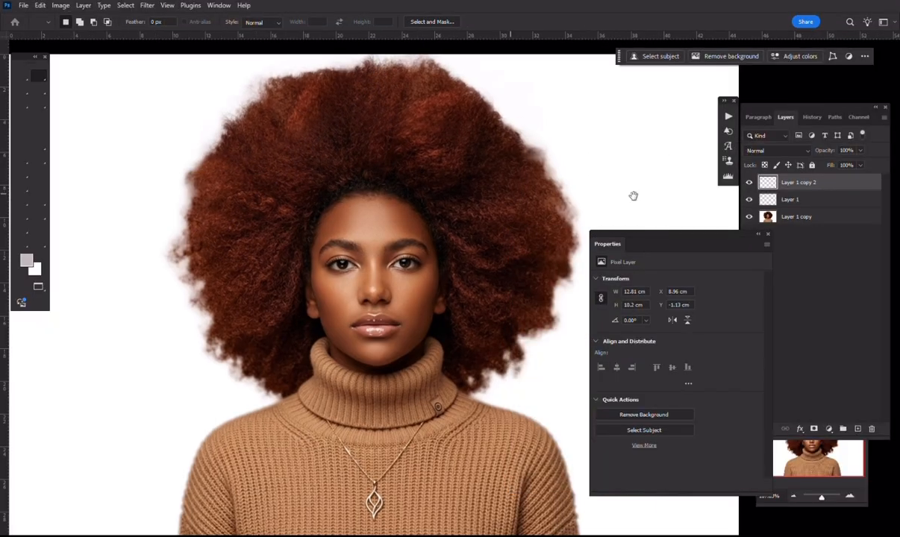
Step: Compare the hair with and without the upper-left patch, and merge the patch down
{"action": "left_click", "coordinate": [749, 183]}
{"action": "left_click", "coordinate": [749, 183]}
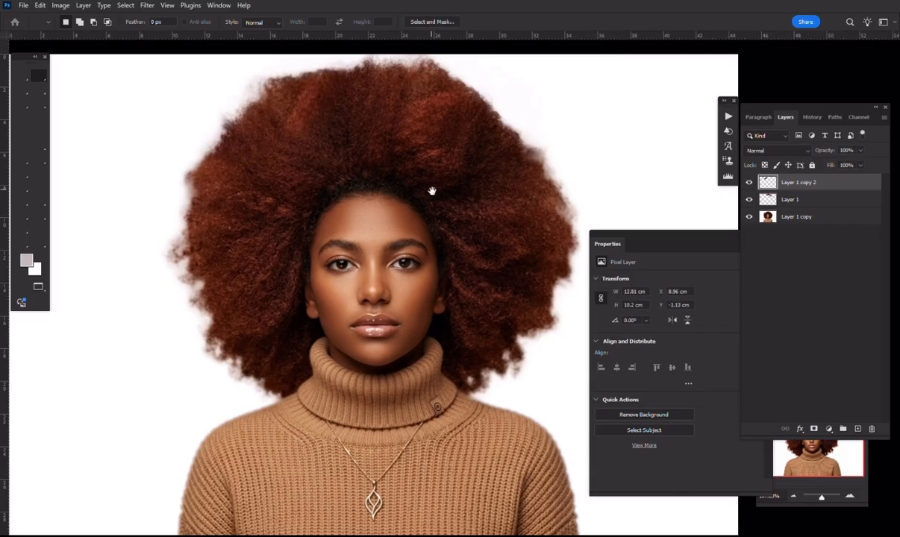
{"action": "left_click_drag", "start_coordinate": [431, 191], "coordinate": [425, 201]}
{"action": "key", "text": "ctrl+e"}
{"action": "key", "text": "v"}
{"action": "key", "text": "f"}
Step: Lasso the background along both sides of the hair and feather the selection by 5 pixels
{"action": "left_click", "coordinate": [238, 149]}
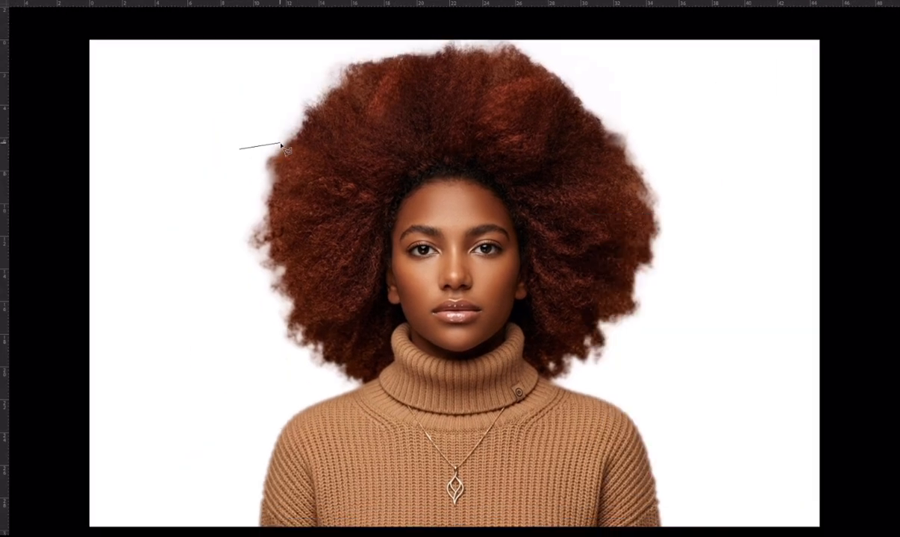
{"action": "mouse_move", "coordinate": [276, 281]}
{"action": "left_mouse_down"}
{"action": "mouse_move", "coordinate": [264, 380]}
{"action": "mouse_move", "coordinate": [127, 192]}
{"action": "left_mouse_up"}
{"action": "mouse_move", "coordinate": [768, 213]}
{"action": "left_mouse_down"}
{"action": "mouse_move", "coordinate": [589, 350]}
{"action": "mouse_move", "coordinate": [623, 323]}
{"action": "mouse_move", "coordinate": [648, 266]}
{"action": "mouse_move", "coordinate": [656, 233]}
{"action": "mouse_move", "coordinate": [641, 179]}
{"action": "mouse_move", "coordinate": [669, 105]}
{"action": "mouse_move", "coordinate": [693, 109]}
{"action": "left_mouse_up"}
{"action": "key", "text": "shift+F6"}
{"action": "type", "text": "5"}
{"action": "key", "text": "Return"}
Step: Clean the selected side edges to white by pulling the Curves white point toward the shadows, comparing with undo and redo
{"action": "key", "text": "ctrl+m"}
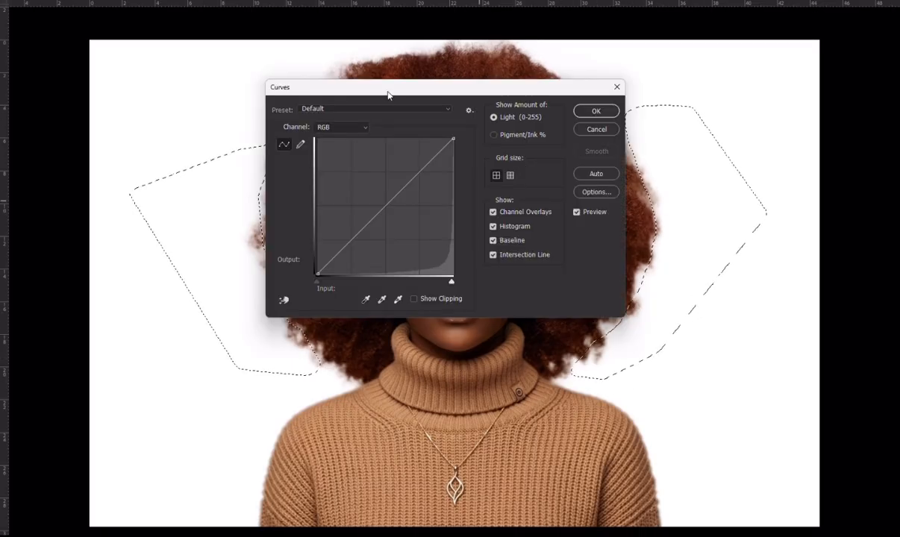
{"action": "left_click_drag", "start_coordinate": [453, 139], "coordinate": [291, 118]}
{"action": "left_click_drag", "start_coordinate": [377, 95], "coordinate": [578, 241]}
{"action": "key", "text": "Return"}
{"action": "key", "text": "ctrl+z"}
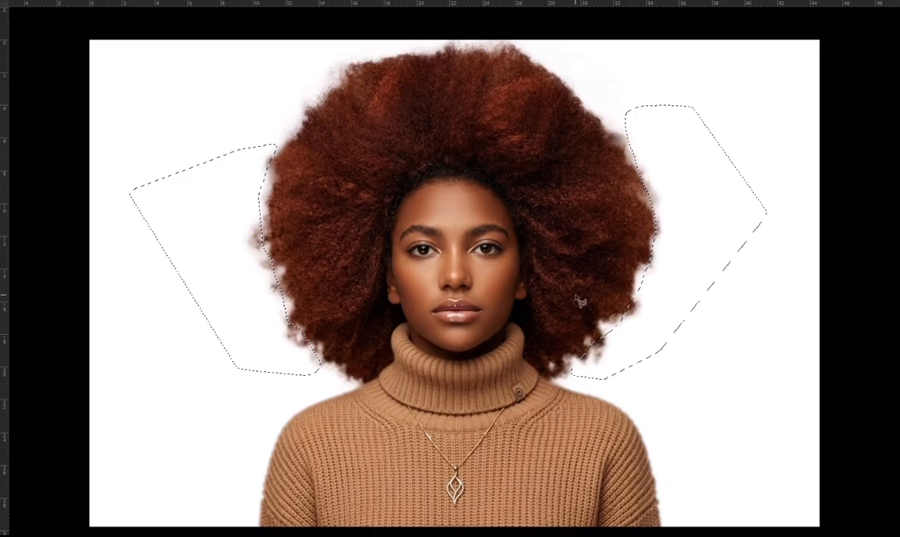
{"action": "key", "text": "ctrl+shift+z"}
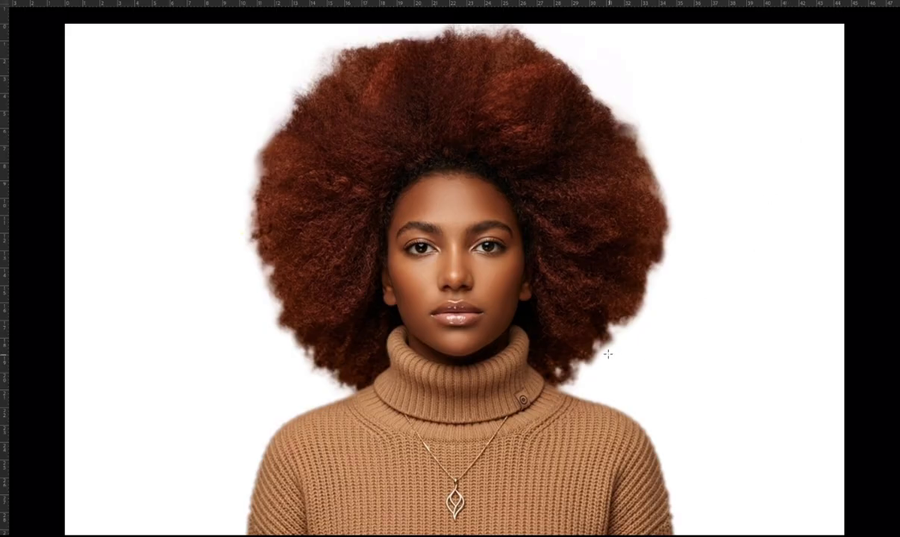
{"action": "left_click_drag", "start_coordinate": [461, 250], "coordinate": [447, 249]}
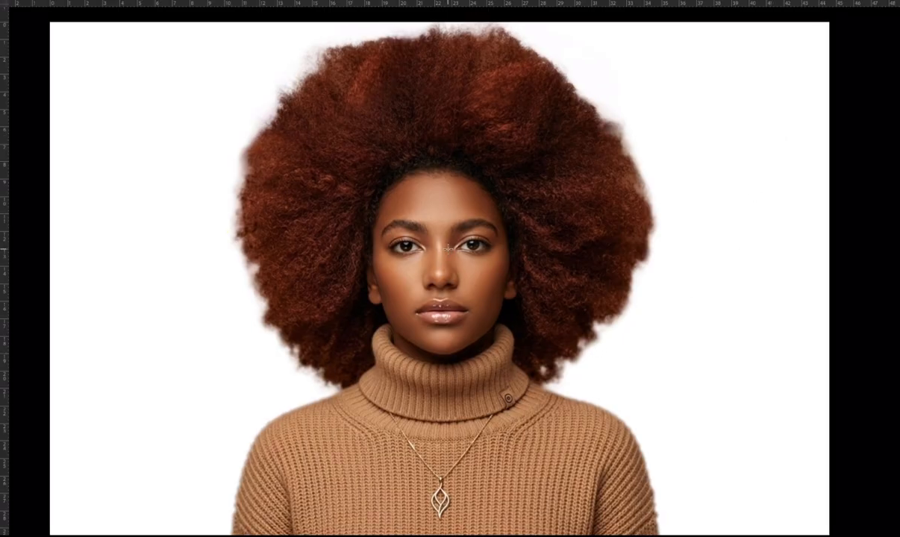
Step: Switch to the Gemini chat in the browser and close the enlarged portrait preview
{"action": "key", "text": "alt+Tab"}
{"action": "left_click", "coordinate": [279, 277]}
{"action": "key", "text": "super"}
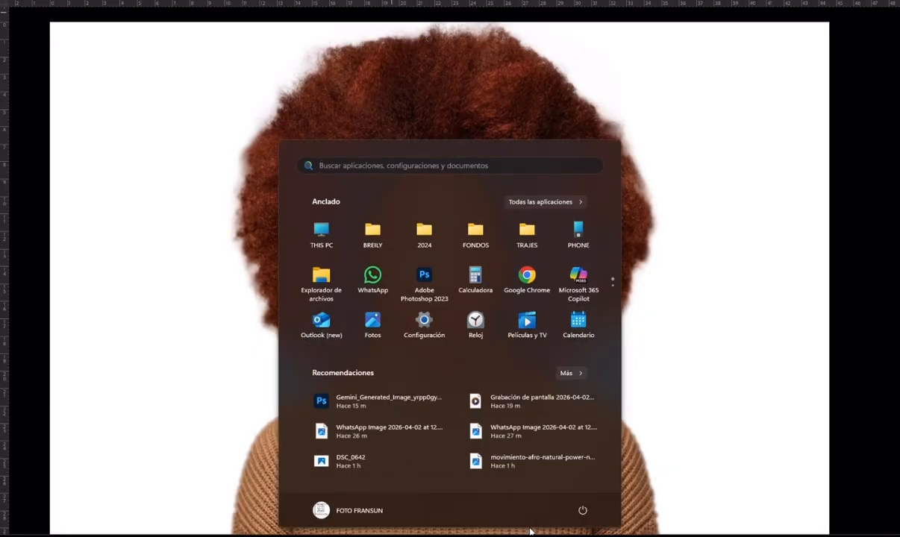
{"action": "left_click", "coordinate": [486, 533]}
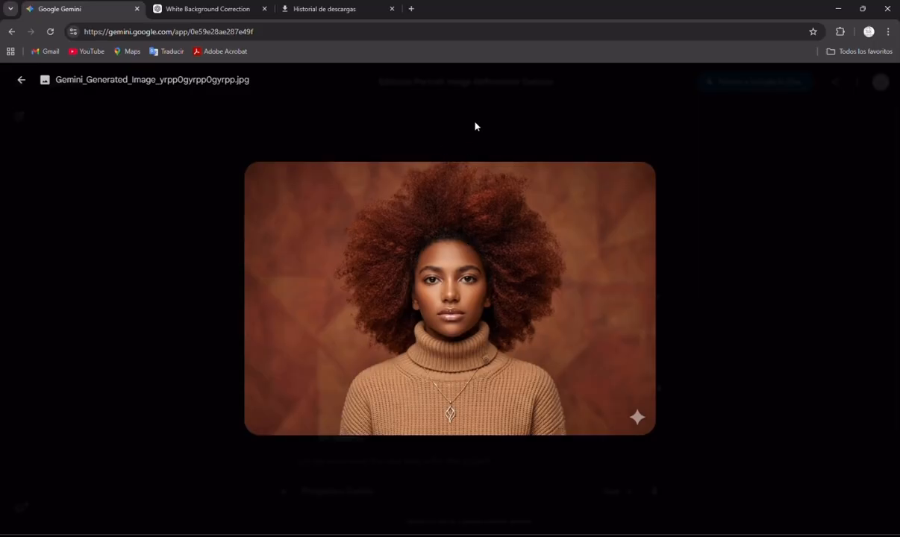
{"action": "left_click", "coordinate": [475, 126]}
Step: Ask Gemini to "put it on white background" and download the generated portrait
{"action": "type", "text": "put it on white background"}
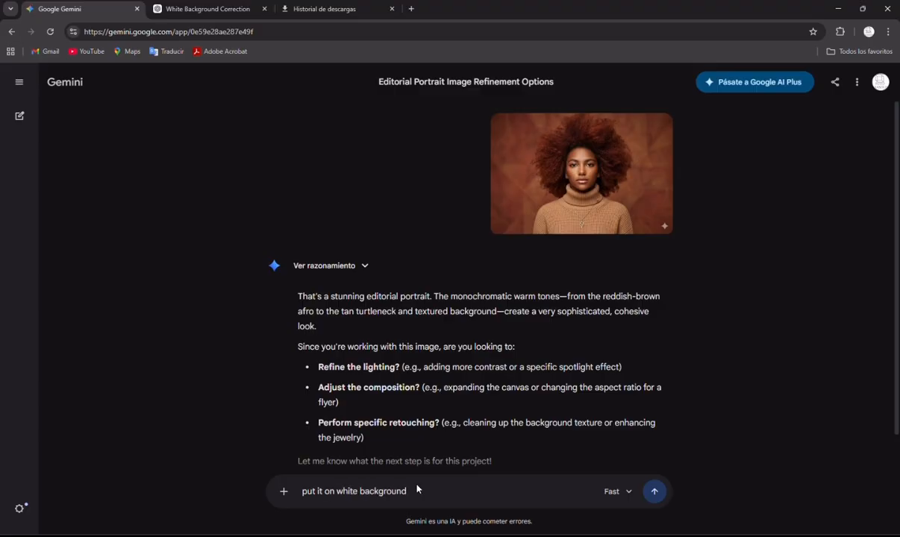
{"action": "key", "text": "Return"}
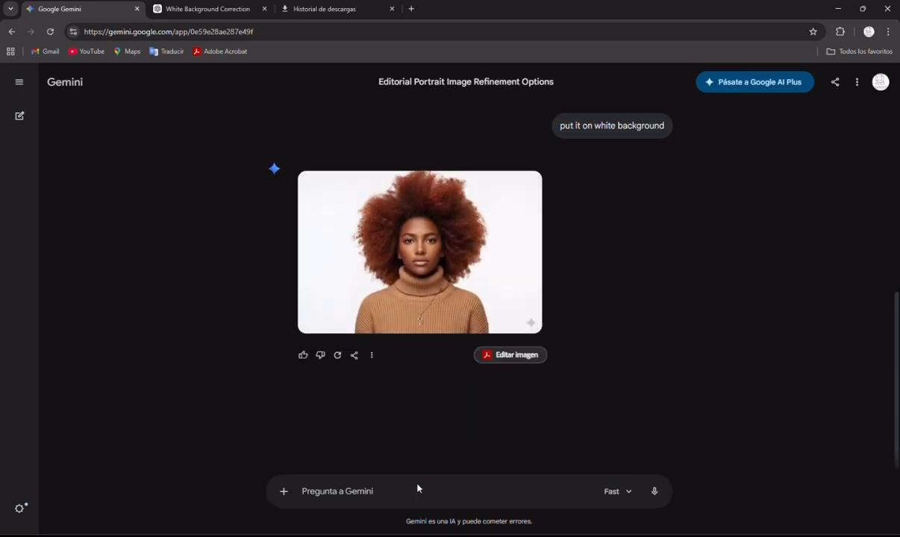
{"action": "mouse_move", "coordinate": [507, 237]}
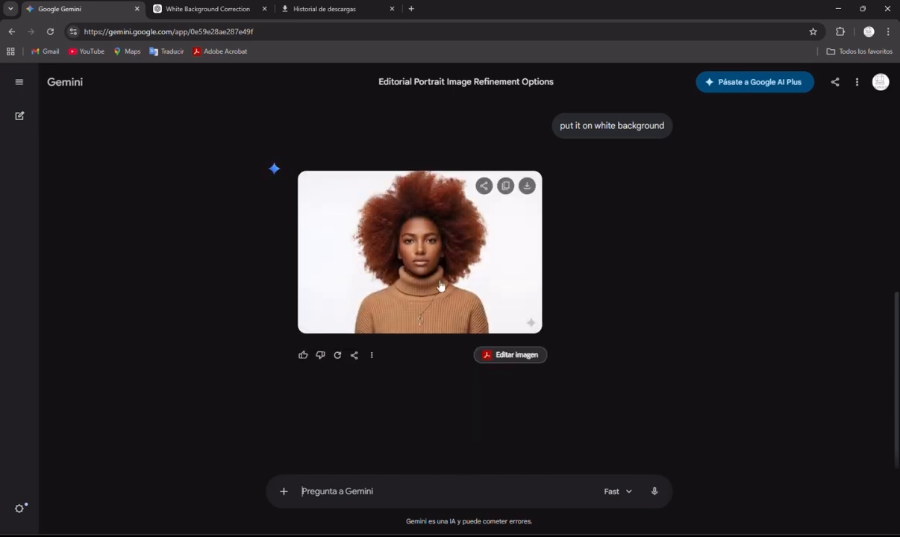
{"action": "left_click", "coordinate": [526, 187]}
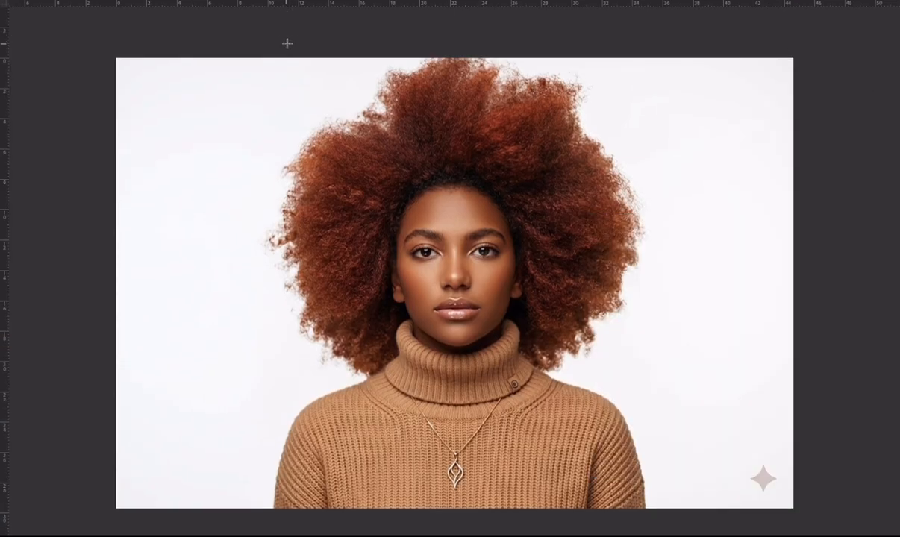
Step: In Photoshop, bring the Gemini portrait into the edited document as a layer and align it over the manual cutout
{"action": "key", "text": "f"}
{"action": "left_click_drag", "start_coordinate": [287, 23], "coordinate": [415, 64]}
{"action": "left_click_drag", "start_coordinate": [187, 21], "coordinate": [160, 44]}
{"action": "left_click_drag", "start_coordinate": [470, 37], "coordinate": [469, 41]}
{"action": "left_click", "coordinate": [750, 206]}
{"action": "left_click_drag", "start_coordinate": [750, 206], "coordinate": [329, 201]}
{"action": "key", "text": "f"}
{"action": "key", "text": "f"}
{"action": "left_click_drag", "start_coordinate": [403, 161], "coordinate": [498, 165]}
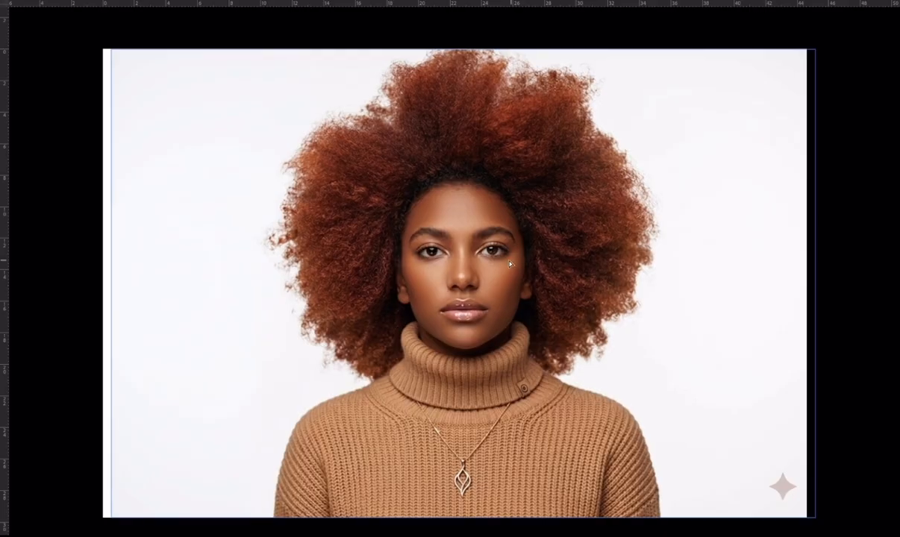
{"action": "left_click_drag", "start_coordinate": [523, 217], "coordinate": [514, 214]}
Step: Toggle the Gemini layer's visibility to compare its hair edges with the manual cutout beneath
{"action": "key", "text": "Tab"}
{"action": "left_click", "coordinate": [769, 117]}
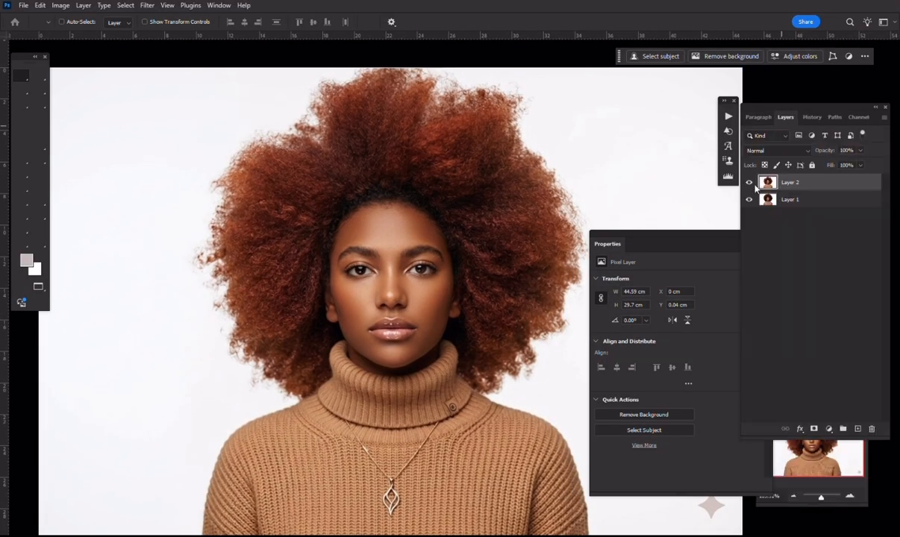
{"action": "left_click", "coordinate": [749, 184]}
{"action": "left_click", "coordinate": [750, 185]}
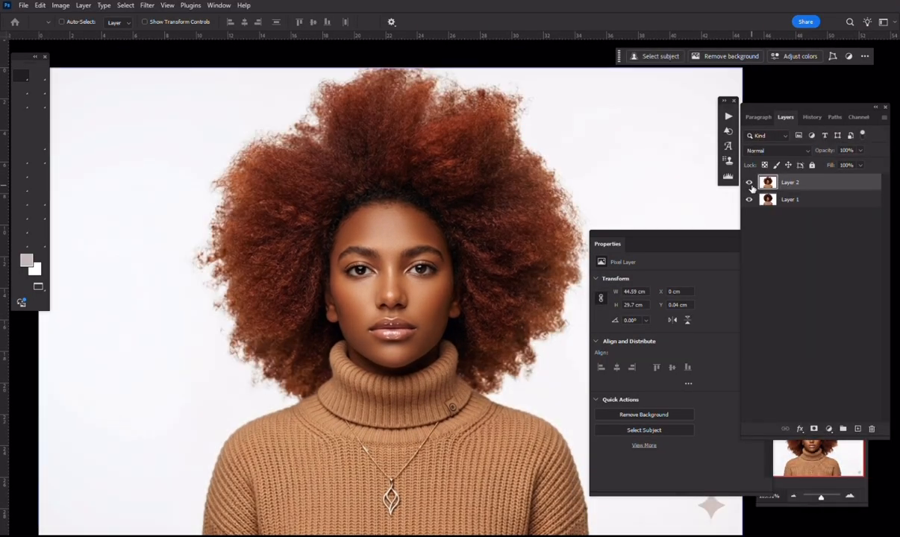
Step: Show and hide Layer 2 repeatedly to compare the whole Gemini portrait with the manual cutout, clearing away the Properties display
{"action": "left_click", "coordinate": [749, 184]}
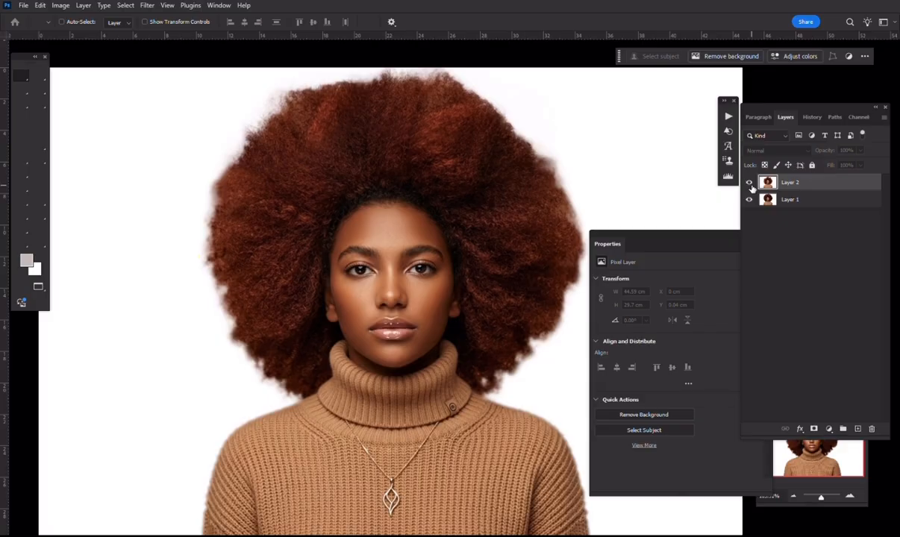
{"action": "left_click", "coordinate": [749, 184]}
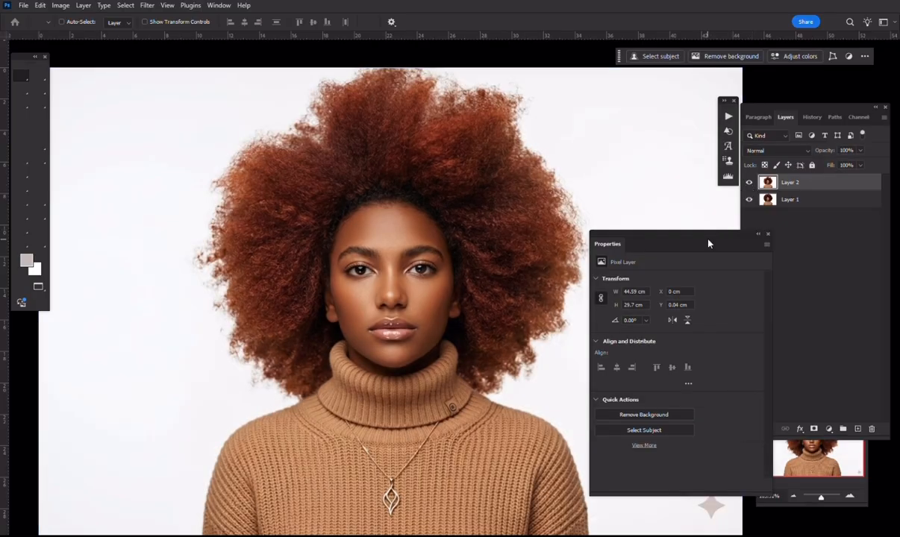
{"action": "left_click", "coordinate": [729, 255]}
{"action": "left_click", "coordinate": [750, 184]}
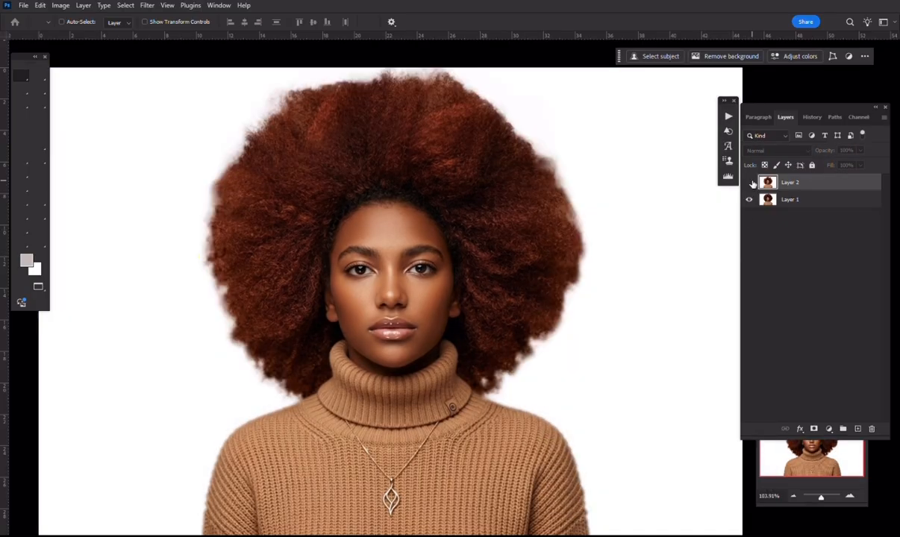
{"action": "left_click", "coordinate": [750, 184]}
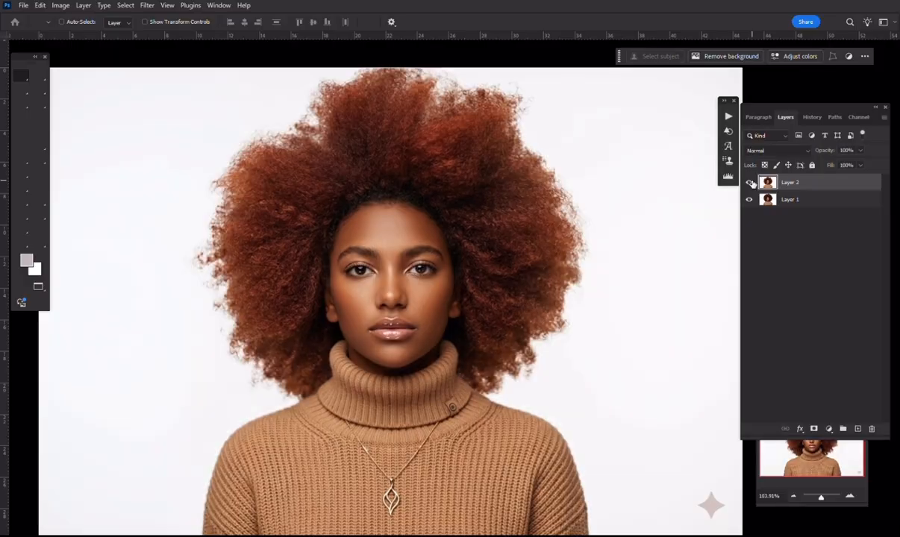
{"action": "left_click", "coordinate": [750, 183]}
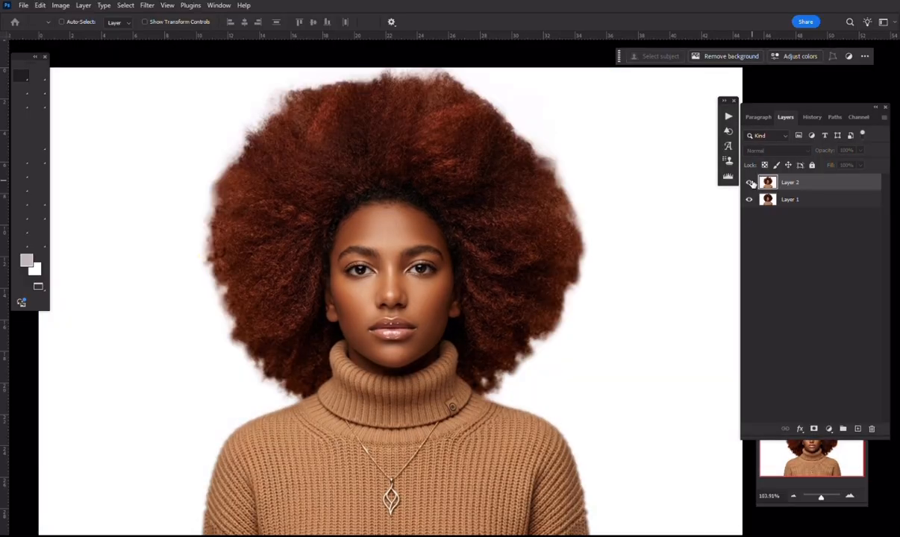
{"action": "left_click", "coordinate": [750, 184]}
{"action": "left_click", "coordinate": [750, 184]}
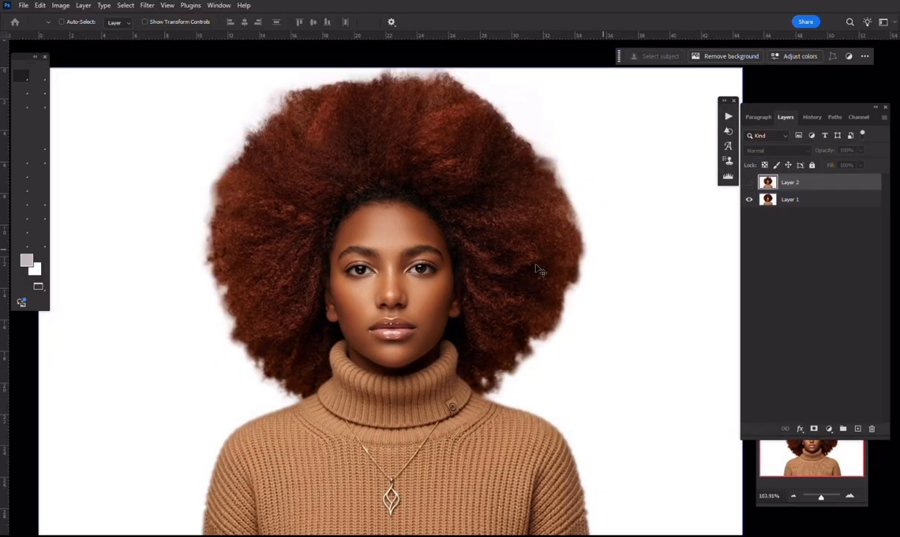
Step: Compare the eyes, nose, lips and skin detail at 300% and 400% magnification with Layer 2 shown and hidden
{"action": "key", "text": "z"}
{"action": "left_click", "coordinate": [416, 237]}
{"action": "left_click", "coordinate": [376, 252]}
{"action": "key", "text": "v"}
{"action": "left_click_drag", "start_coordinate": [397, 299], "coordinate": [433, 225]}
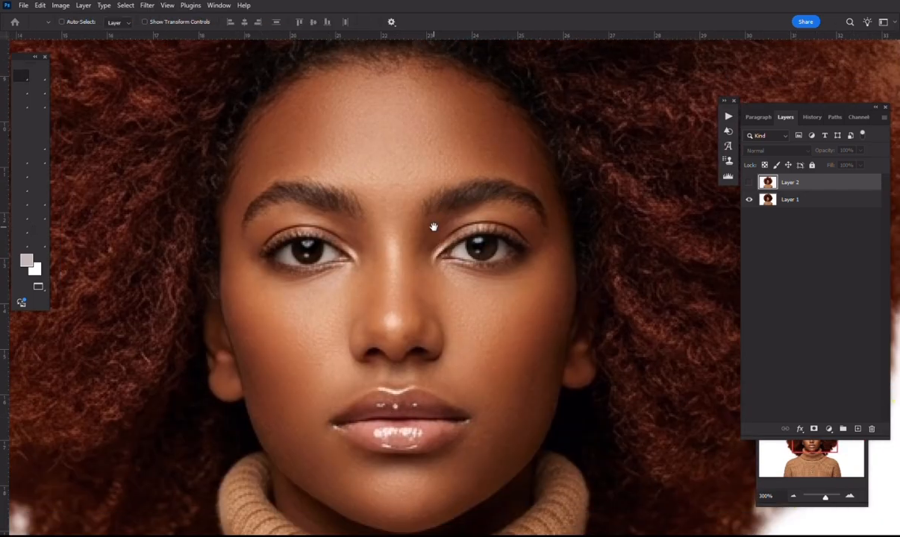
{"action": "left_click", "coordinate": [749, 183]}
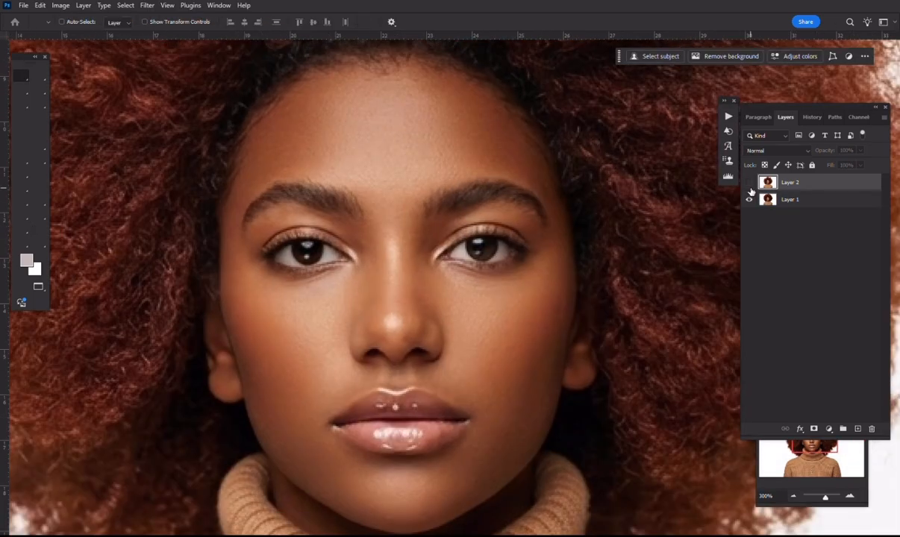
{"action": "left_click", "coordinate": [749, 184]}
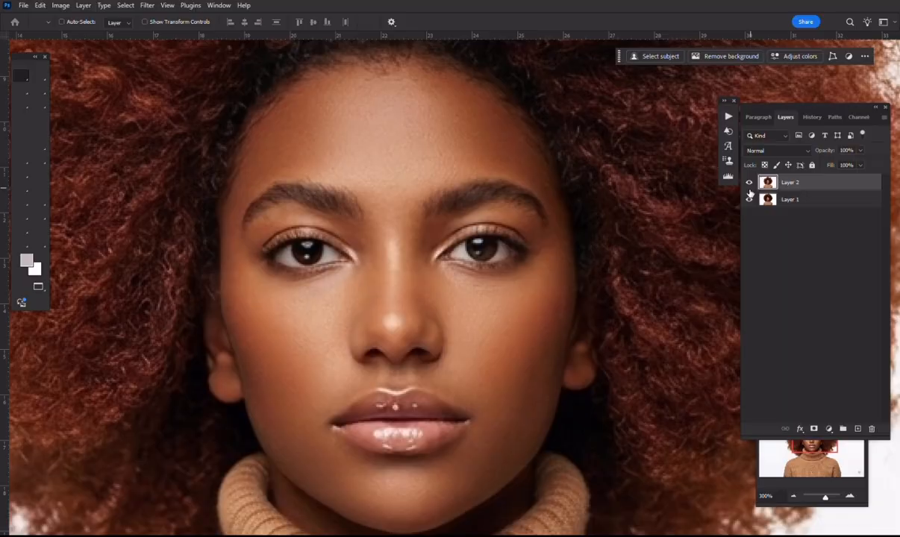
{"action": "key", "text": "ctrl+plus"}
{"action": "left_click", "coordinate": [749, 187]}
{"action": "left_click", "coordinate": [749, 187]}
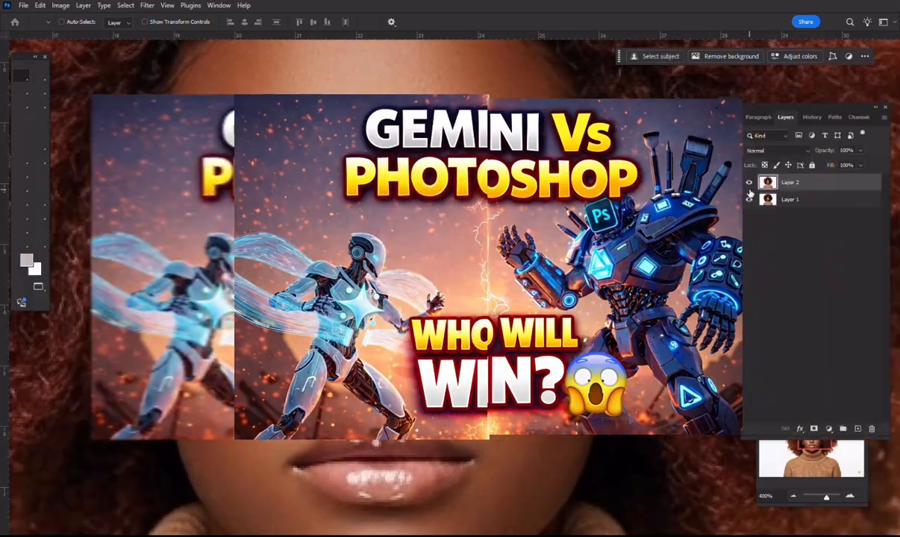
{"action": "key", "text": "ctrl+0"}
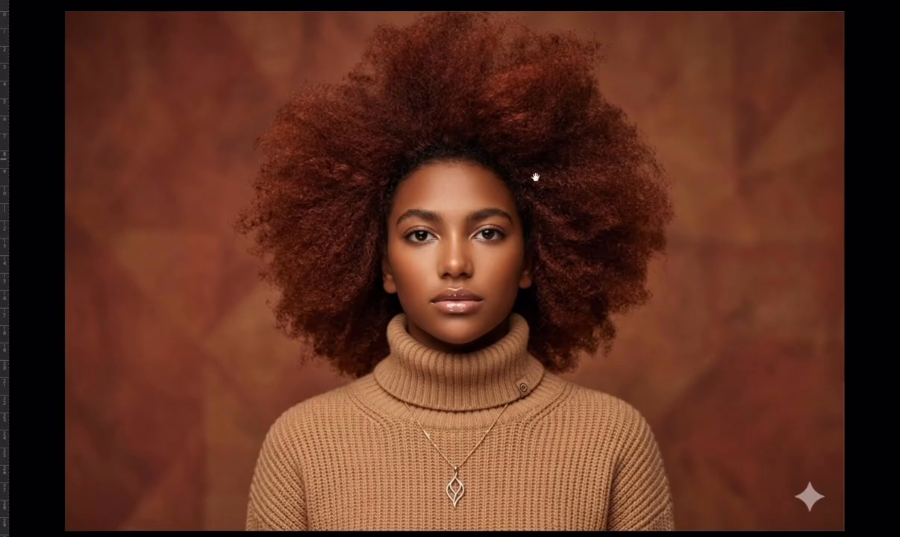
Step: In the original brown-background portrait, try a Magic Wand selection on individual hair-edge pixels and clear it
{"action": "left_click_drag", "start_coordinate": [519, 127], "coordinate": [492, 210]}
{"action": "left_click_drag", "start_coordinate": [543, 135], "coordinate": [636, 182]}
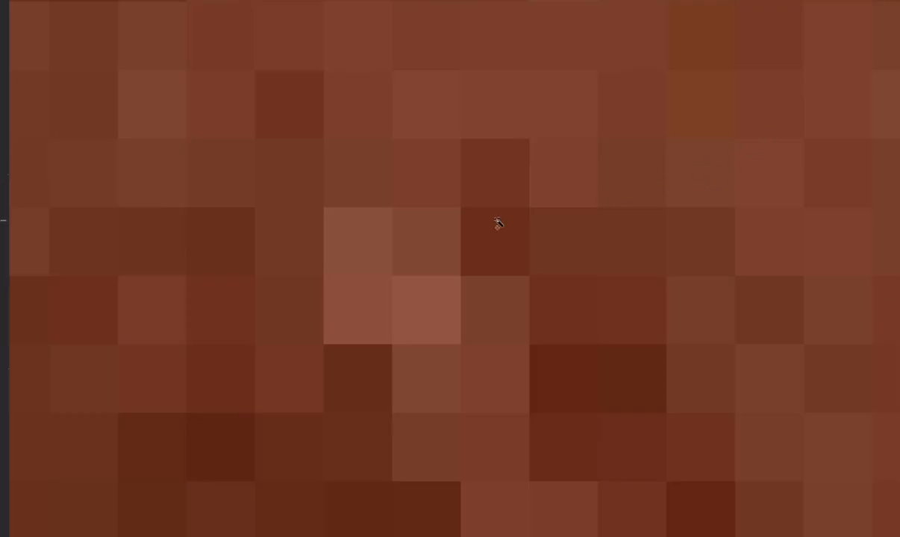
{"action": "key", "text": "ctrl+d"}
{"action": "left_click", "coordinate": [603, 378]}
{"action": "key", "text": "ctrl+d"}
Step: Examine how the curly hair edges blend into the brown background, from pixel level out to the upper head
{"action": "key", "text": "ctrl+minus"}
{"action": "key", "text": "ctrl+minus"}
{"action": "key", "text": "ctrl+minus"}
{"action": "key", "text": "ctrl+minus"}
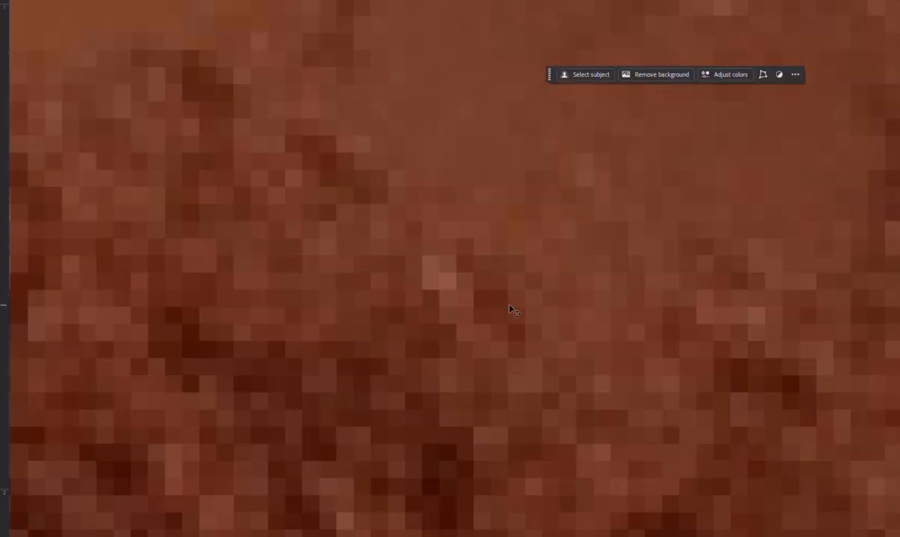
{"action": "left_click_drag", "start_coordinate": [332, 242], "coordinate": [481, 18]}
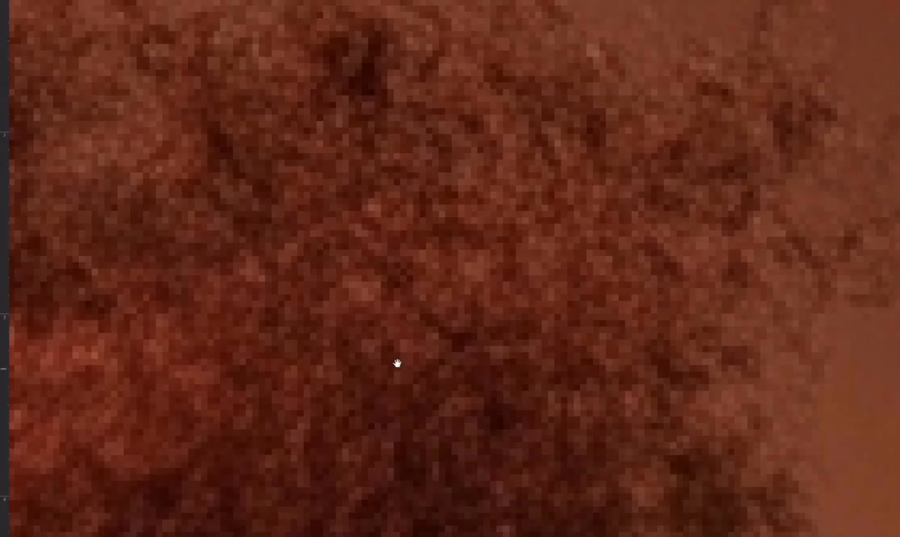
{"action": "left_click_drag", "start_coordinate": [397, 364], "coordinate": [472, 114]}
{"action": "left_click_drag", "start_coordinate": [427, 342], "coordinate": [489, 113]}
{"action": "left_click_drag", "start_coordinate": [415, 410], "coordinate": [602, 116]}
{"action": "key", "text": "ctrl+minus"}
{"action": "key", "text": "ctrl+minus"}
{"action": "key", "text": "ctrl+minus"}
{"action": "key", "text": "ctrl+minus"}
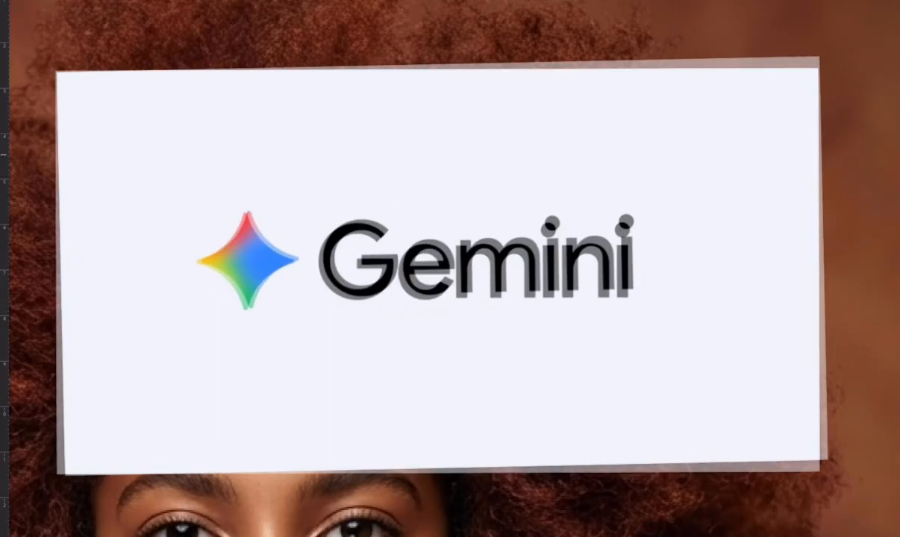
{"action": "left_click_drag", "start_coordinate": [418, 492], "coordinate": [549, 263]}
Step: Examine the face and one eye down to single pixels where the dark iris meets the lighter eye white
{"action": "key", "text": "ctrl+plus"}
{"action": "key", "text": "ctrl+plus"}
{"action": "key", "text": "ctrl+plus"}
{"action": "key", "text": "ctrl+plus"}
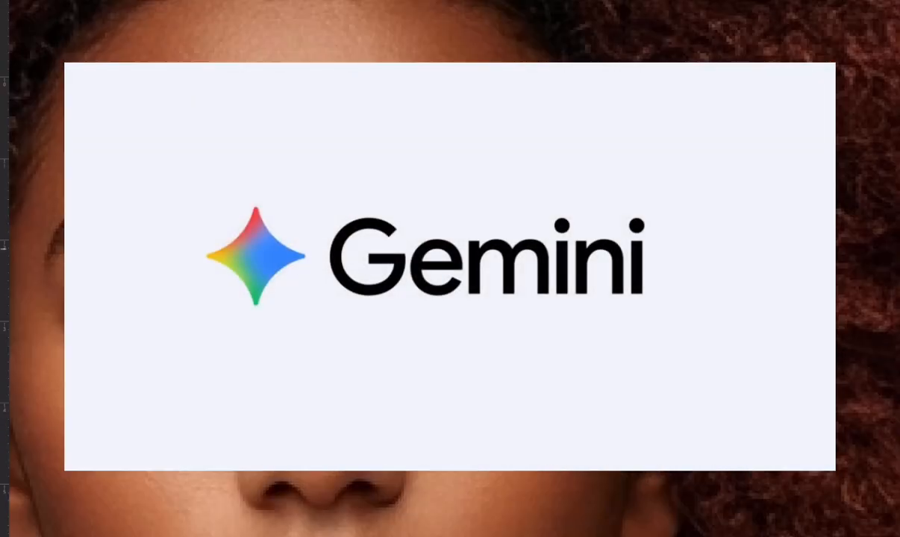
{"action": "left_click_drag", "start_coordinate": [478, 332], "coordinate": [497, 233]}
{"action": "scroll", "coordinate": [508, 231], "scroll_direction": "up", "scroll_amount": 10}
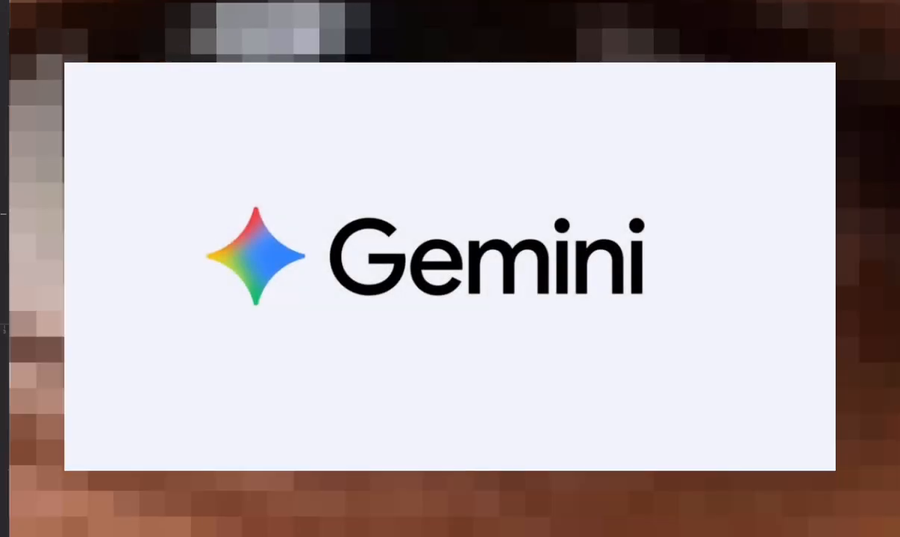
{"action": "scroll", "coordinate": [515, 217], "scroll_direction": "up", "scroll_amount": 3}
{"action": "left_click_drag", "start_coordinate": [631, 236], "coordinate": [520, 203]}
{"action": "scroll", "coordinate": [534, 246], "scroll_direction": "up", "scroll_amount": 2}
{"action": "scroll", "coordinate": [533, 253], "scroll_direction": "up", "scroll_amount": 1}
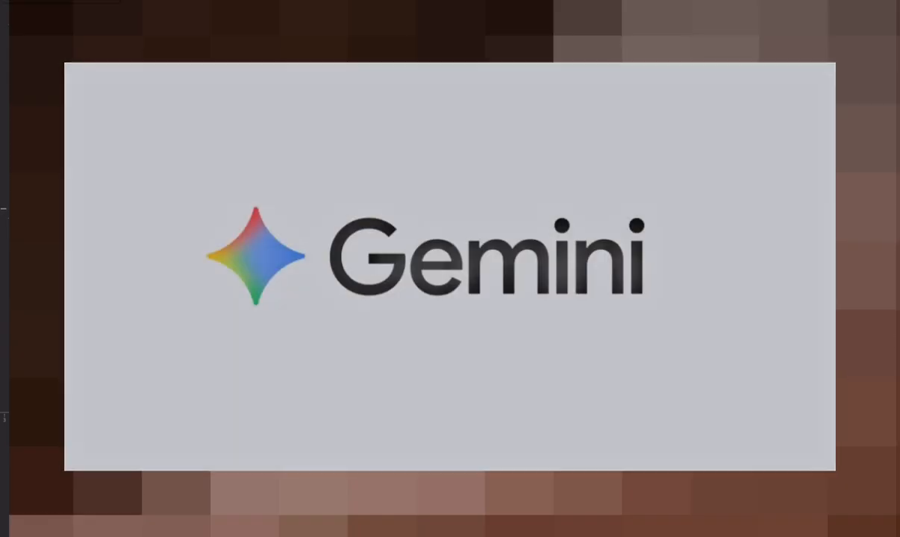
Step: Try Magic Wand selections on the dark pixels along the iris edge, check the tolerance setting, and clear the selections
{"action": "key", "text": "Tab"}
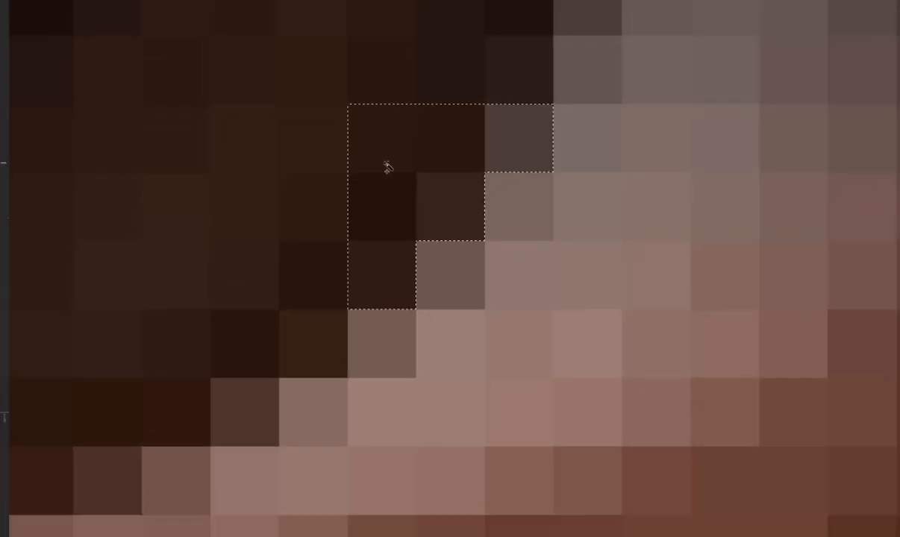
{"action": "key", "text": "ctrl+d"}
{"action": "key", "text": "Tab"}
{"action": "left_click_drag", "start_coordinate": [265, 11], "coordinate": [226, 14]}
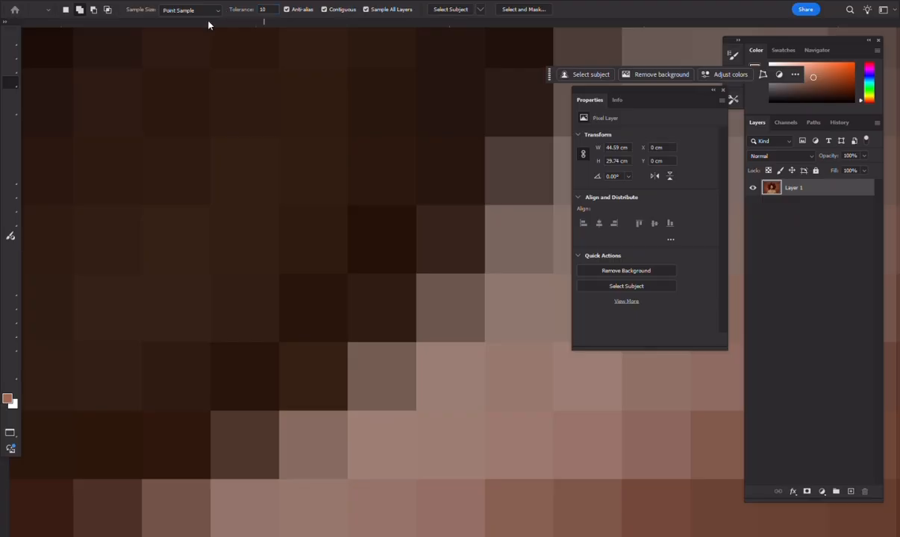
{"action": "key", "text": "Tab"}
{"action": "left_click", "coordinate": [424, 203]}
{"action": "key", "text": "ctrl+d"}
{"action": "key", "text": "ctrl+minus"}
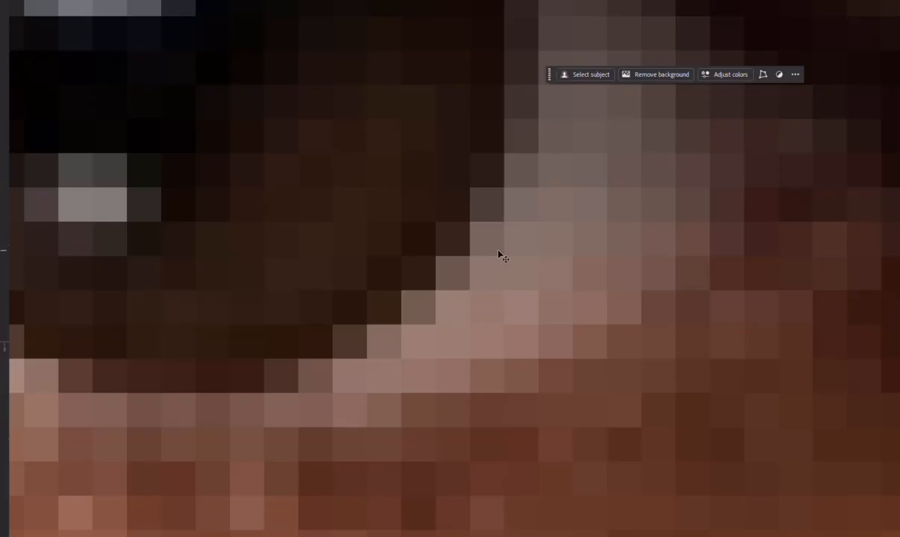
Step: View the whole brown-background original and switch back to the white-background comparison document
{"action": "key", "text": "ctrl+minus"}
{"action": "key", "text": "ctrl+minus"}
{"action": "key", "text": "ctrl+minus"}
{"action": "key", "text": "ctrl+minus"}
{"action": "key", "text": "ctrl+minus"}
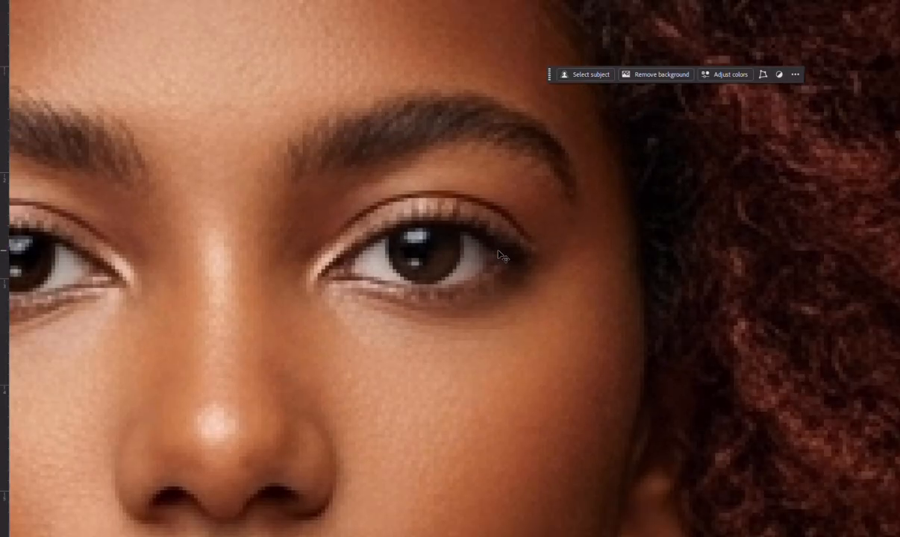
{"action": "key", "text": "ctrl+0"}
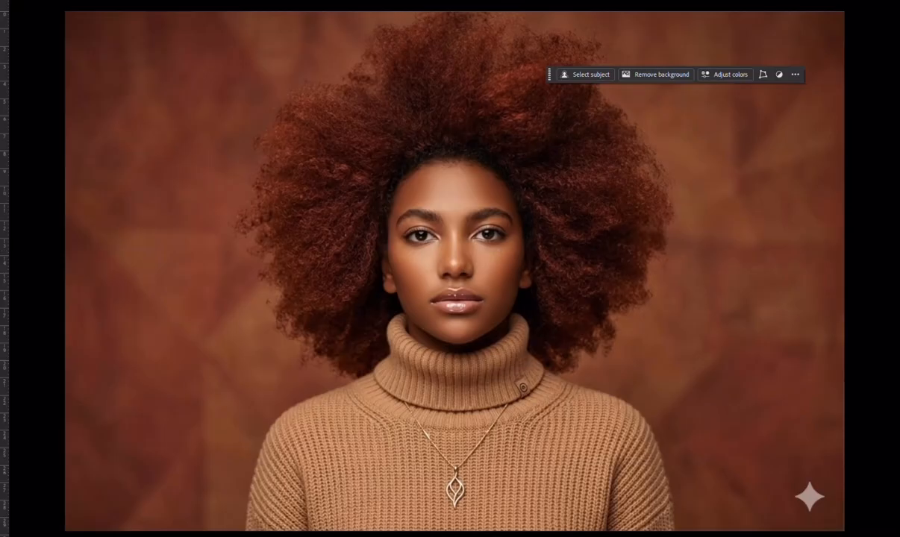
{"action": "left_click", "coordinate": [403, 9]}
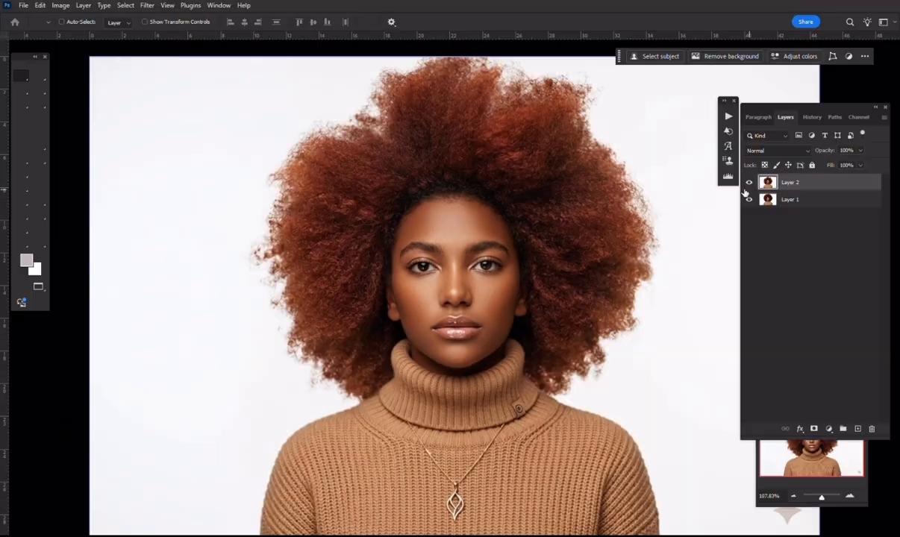